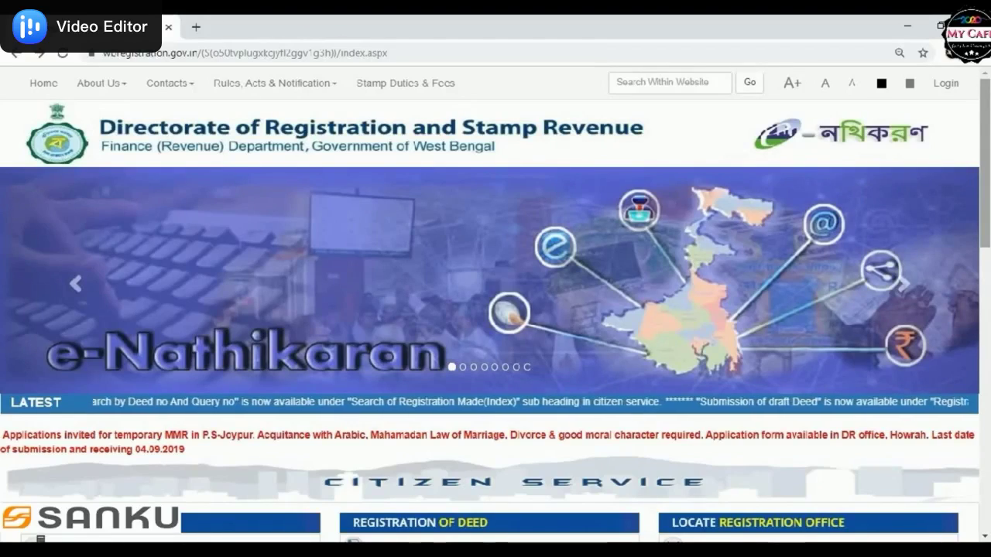
# Step: Scroll down to 'Certified Copy of Deed – Using West Bengal e-District' under Citizen Service, then back up
pyautogui.scroll(-1, 496, 309)
pyautogui.scroll(-3, 495, 309)
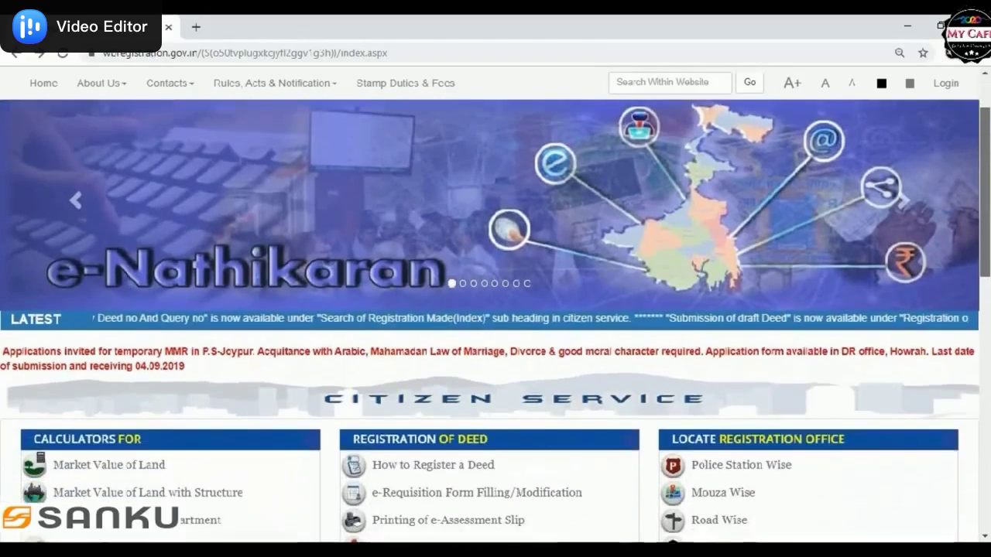
pyautogui.scroll(-3, 495, 310)
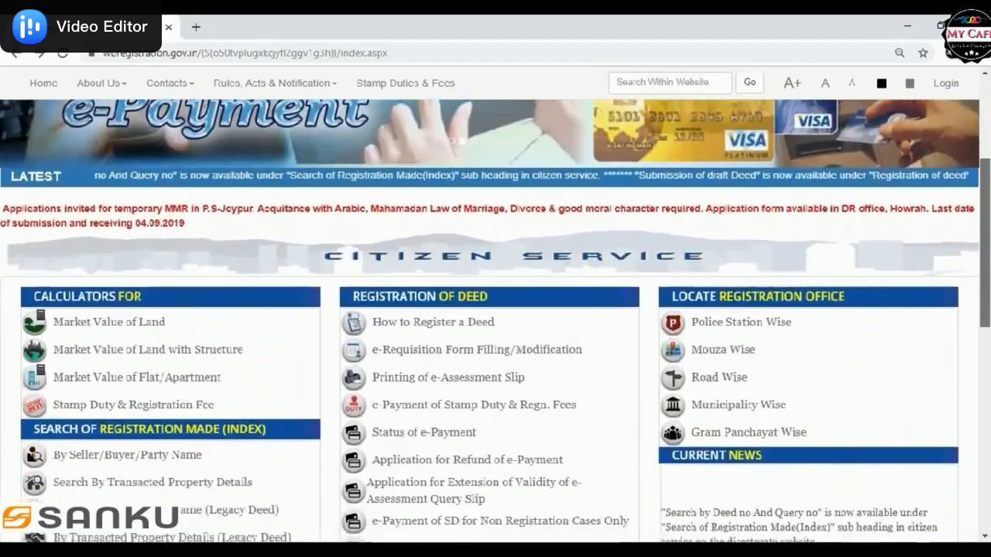
pyautogui.scroll(-2, 496, 309)
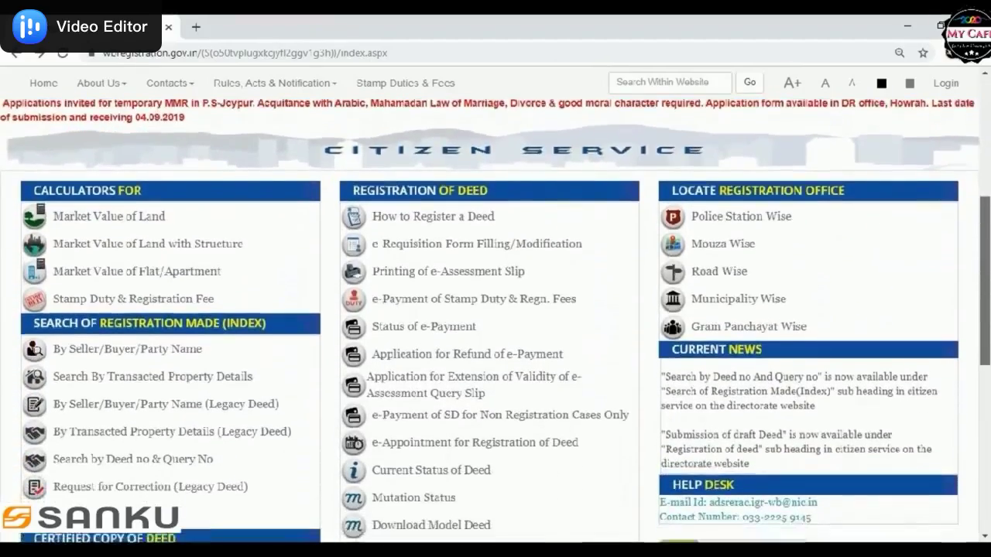
pyautogui.scroll(-1, 496, 309)
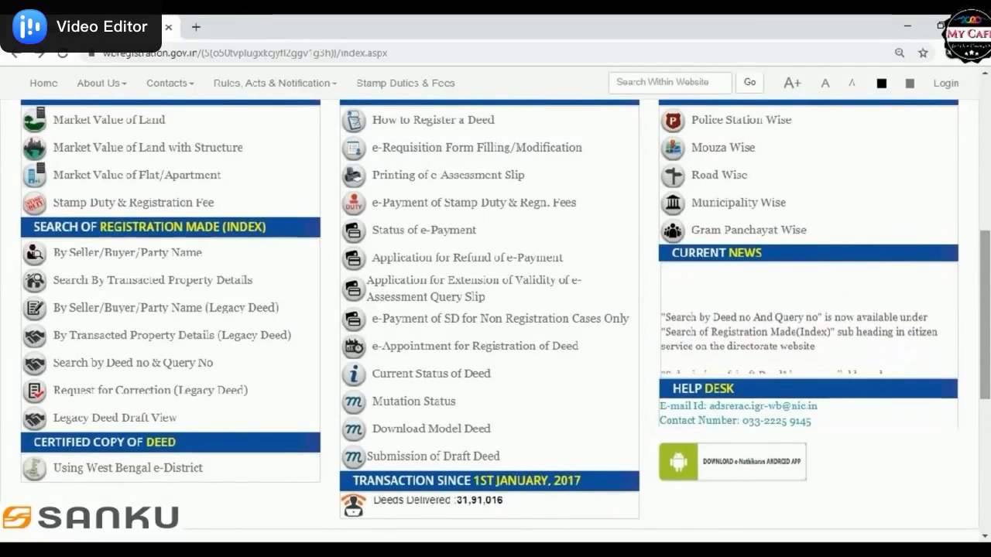
pyautogui.scroll(3, 495, 310)
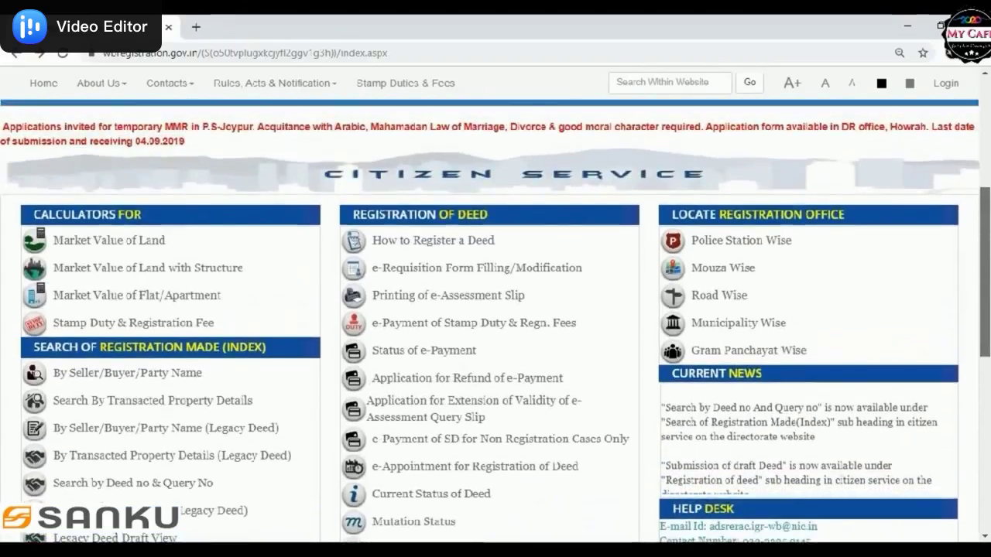
pyautogui.scroll(3, 495, 310)
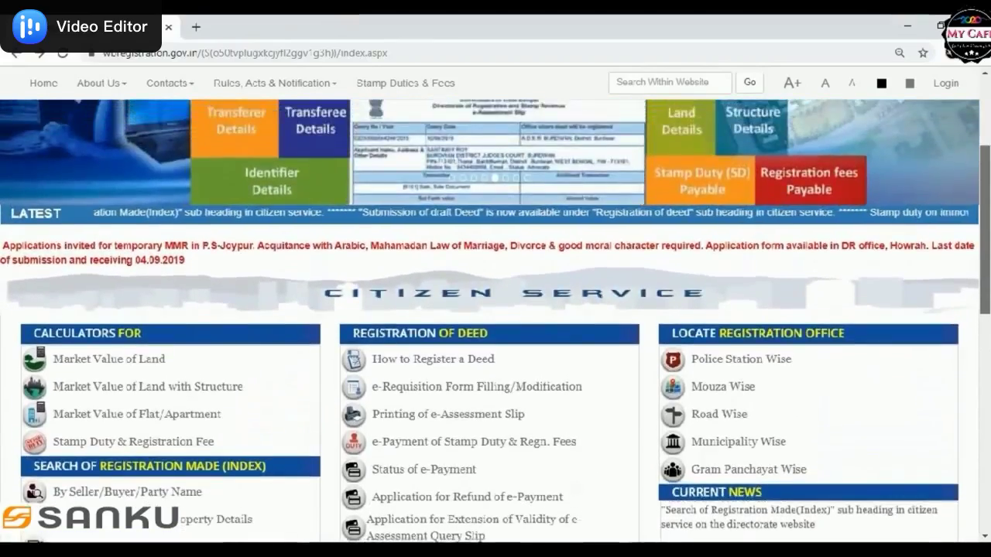
pyautogui.scroll(4, 496, 310)
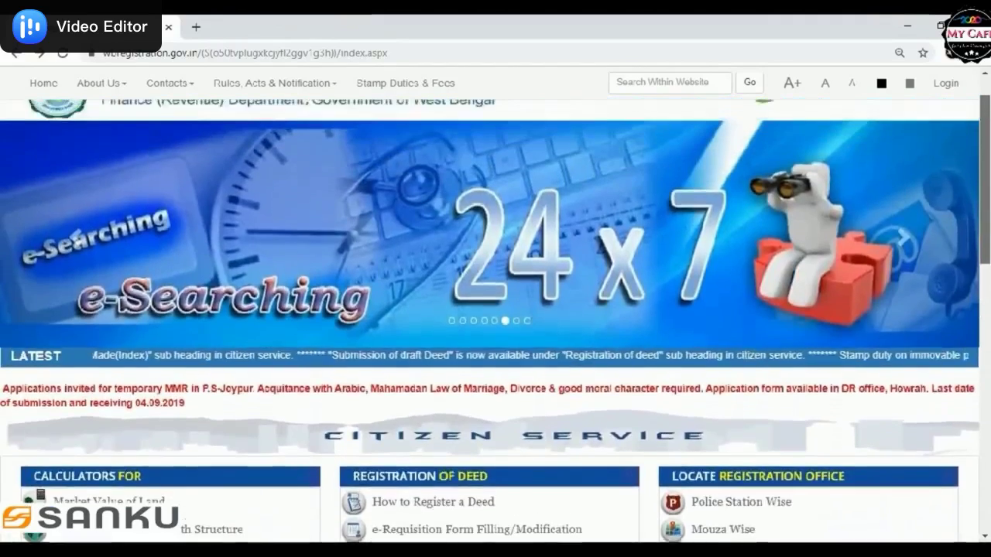
pyautogui.scroll(1, 496, 309)
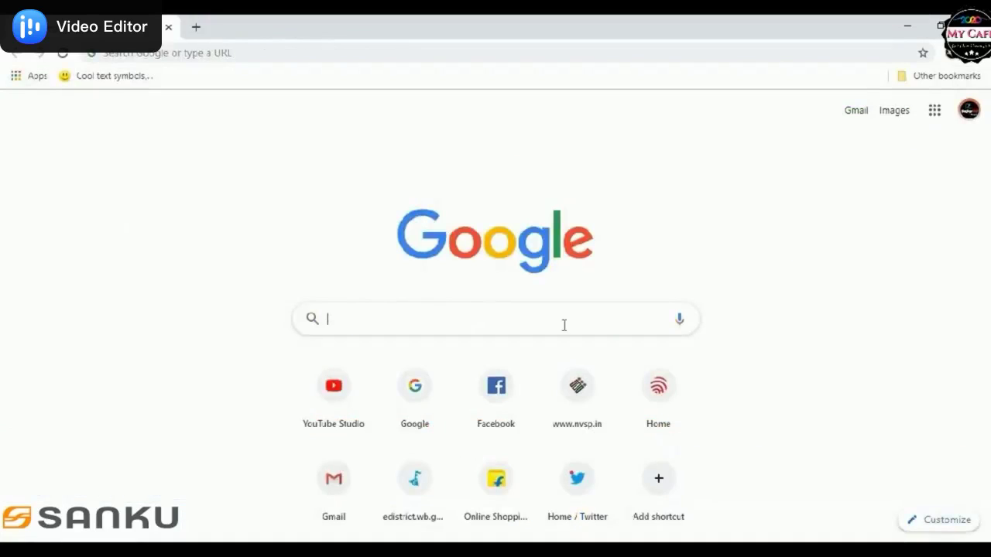
# Step: Search Google for 'edistrict'
pyautogui.click(563, 325)
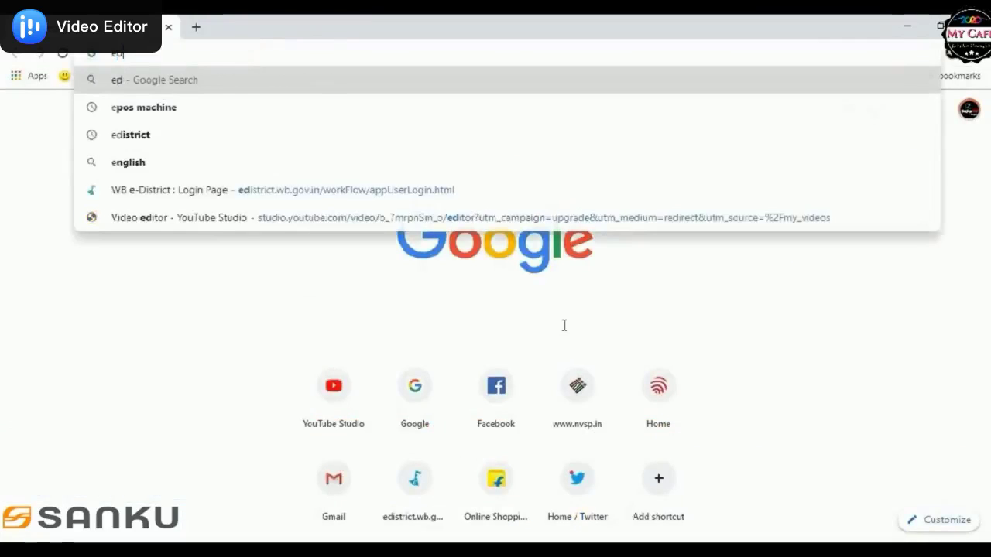
pyautogui.write('edist')
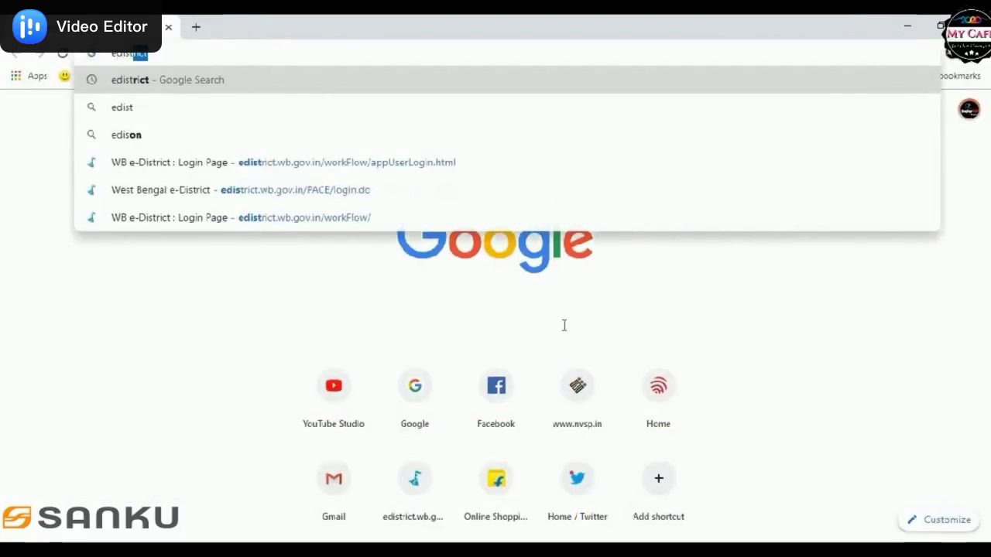
pyautogui.write('rict')
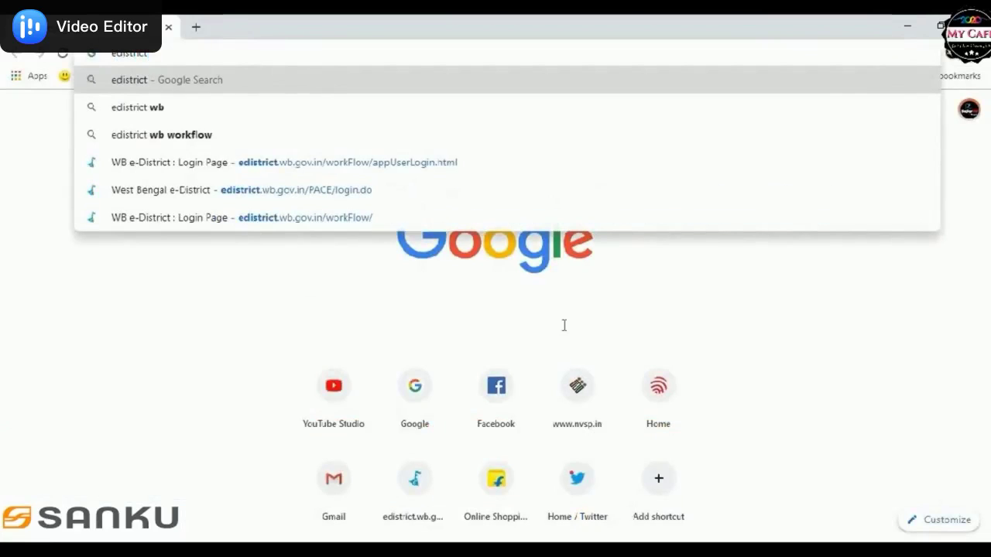
pyautogui.press('Return')
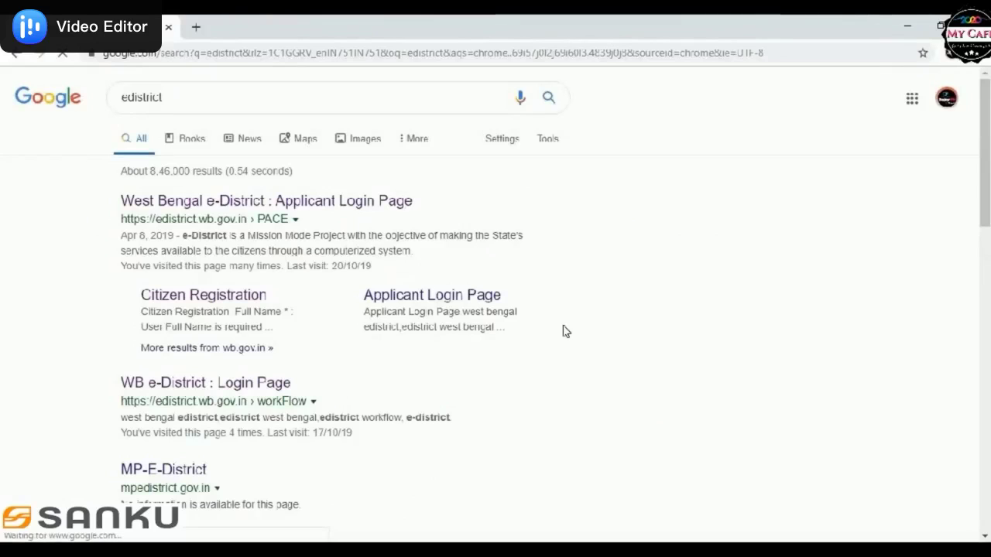
# Step: Open the West Bengal e-District login page and look over the Citizen Registration form
pyautogui.click(372, 208)
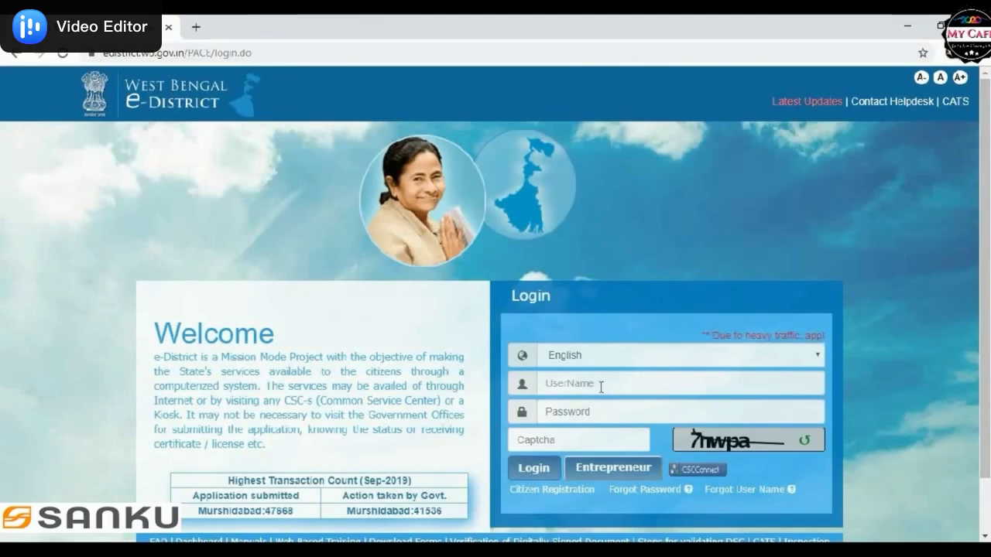
pyautogui.click(579, 494)
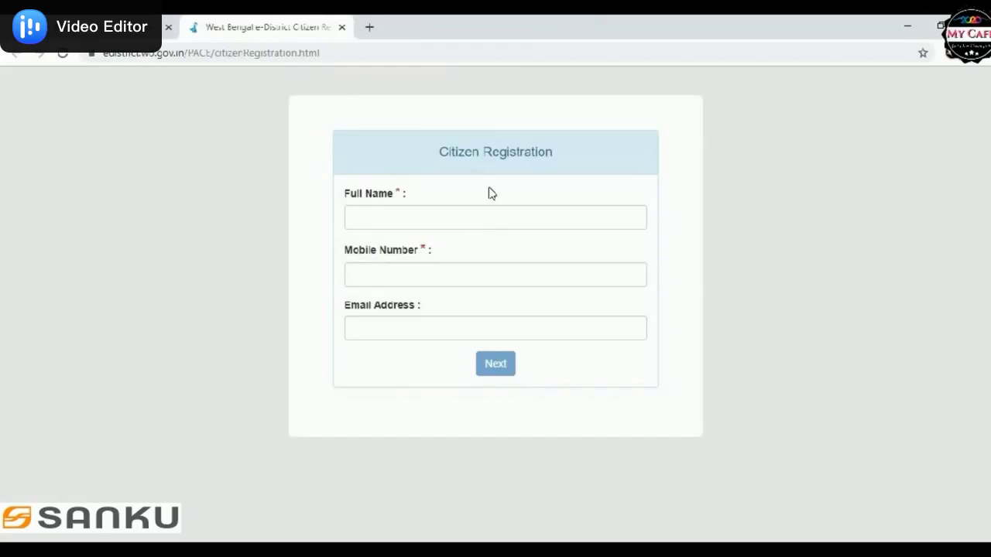
pyautogui.click(342, 28)
# Step: Log in with the account username, password and the captcha code
pyautogui.click(603, 381)
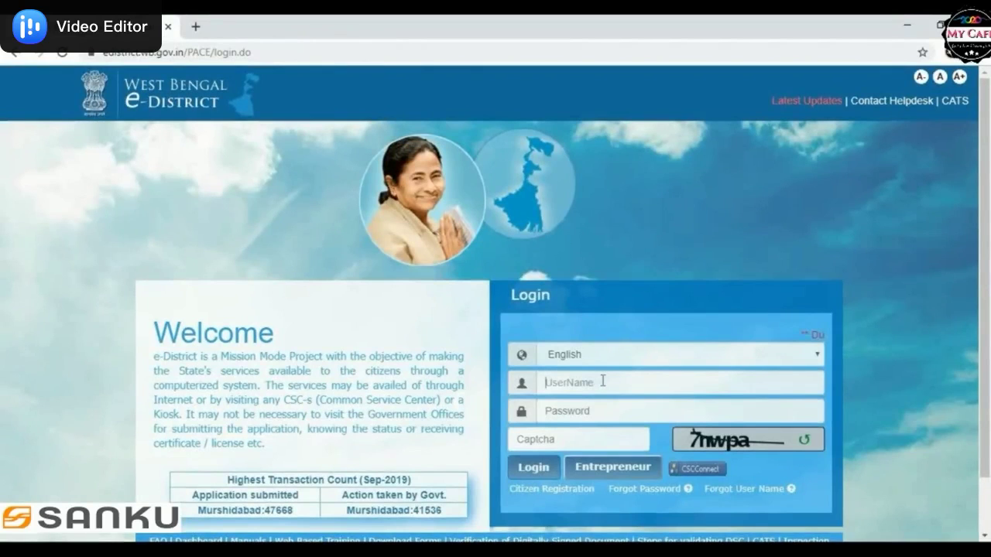
pyautogui.write('username')
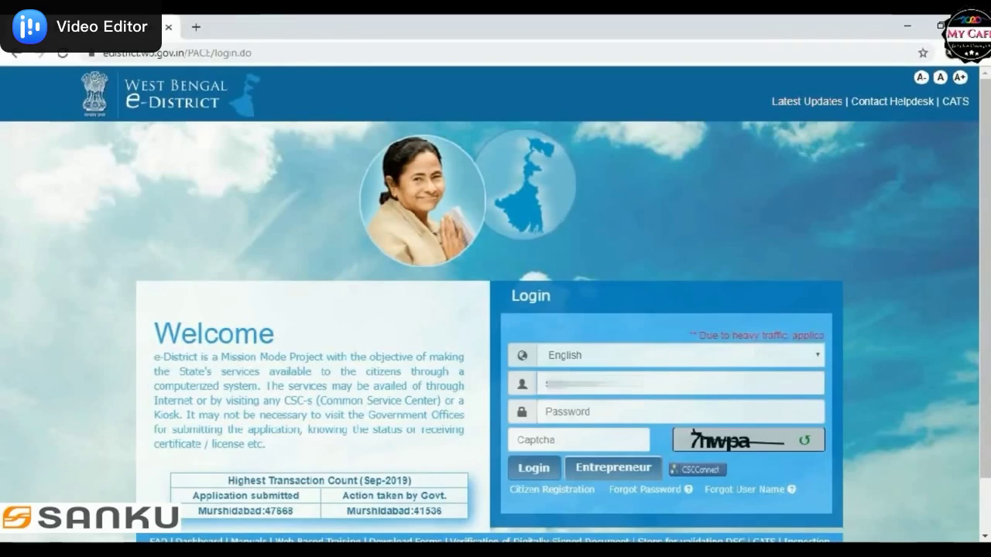
pyautogui.click(594, 416)
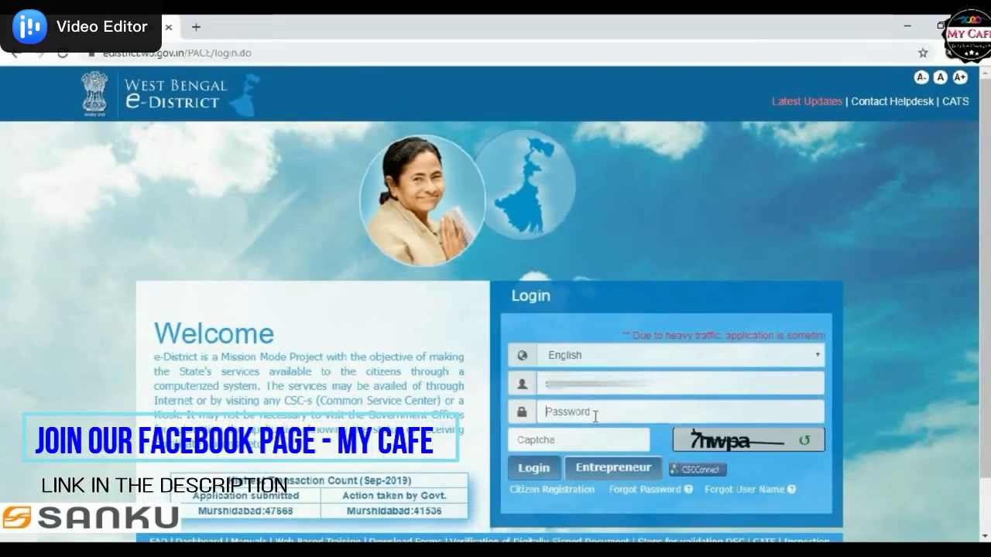
pyautogui.write('********')
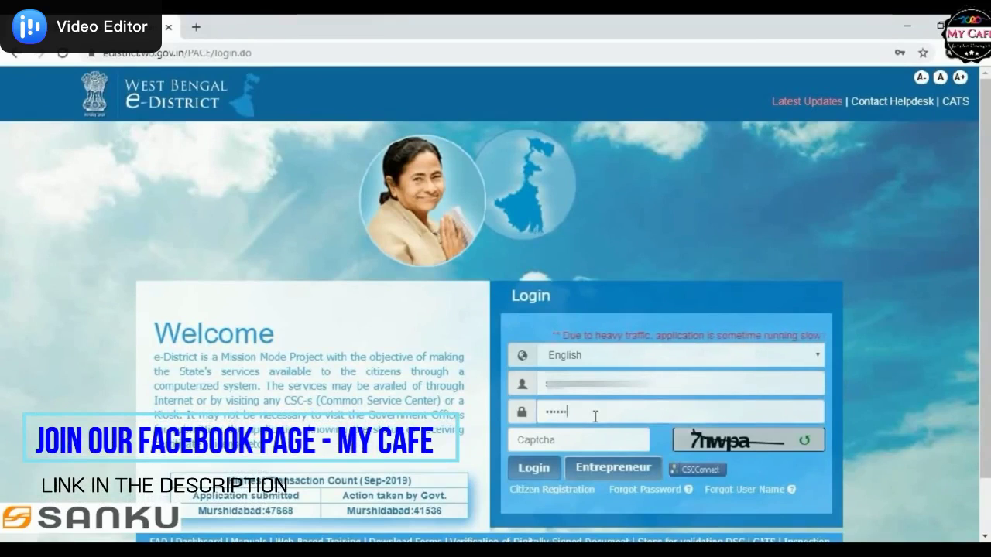
pyautogui.write('**')
pyautogui.click(602, 444)
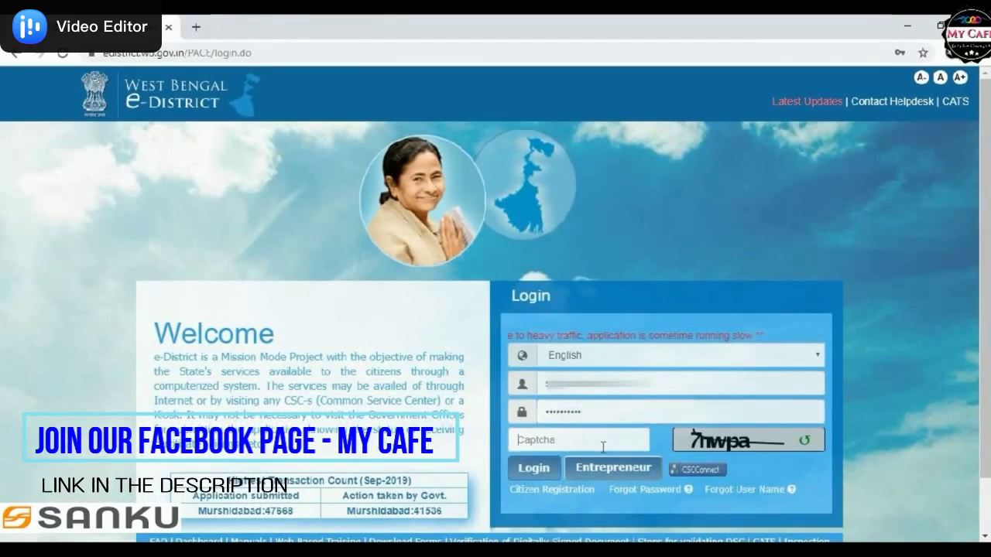
pyautogui.write('7nw')
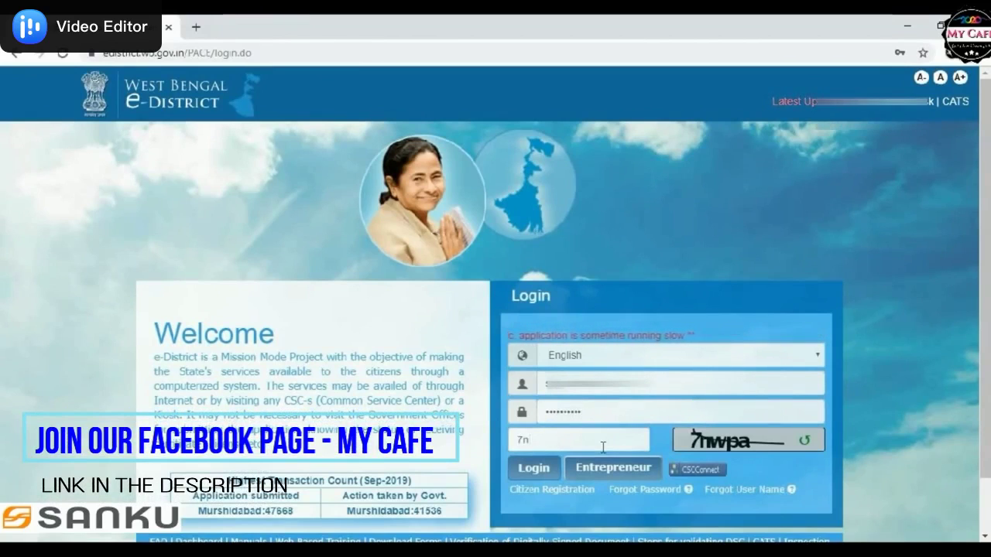
pyautogui.write('pa')
pyautogui.click(532, 470)
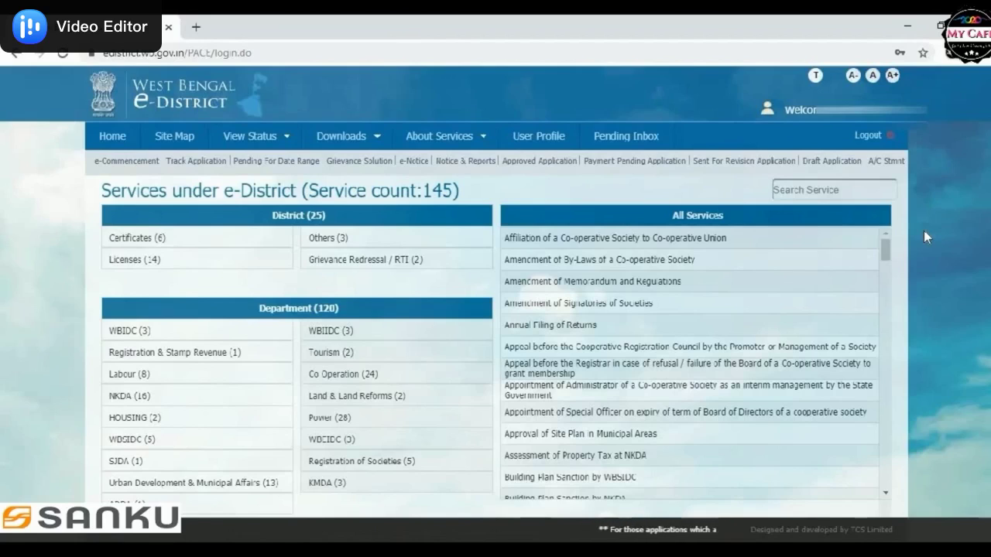
# Step: Search services for 'deed' and open Certified Copy of Registered Deed
pyautogui.click(826, 195)
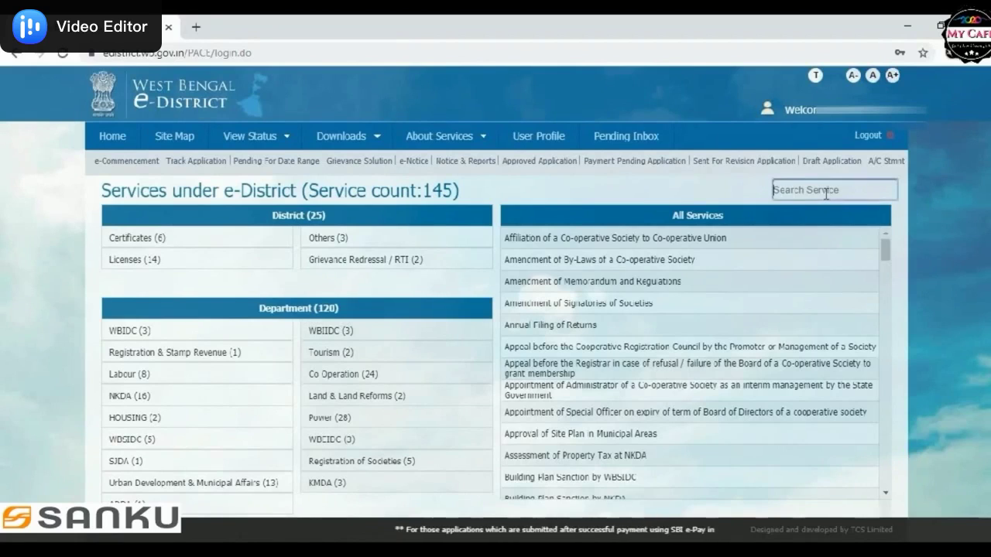
pyautogui.write('dee')
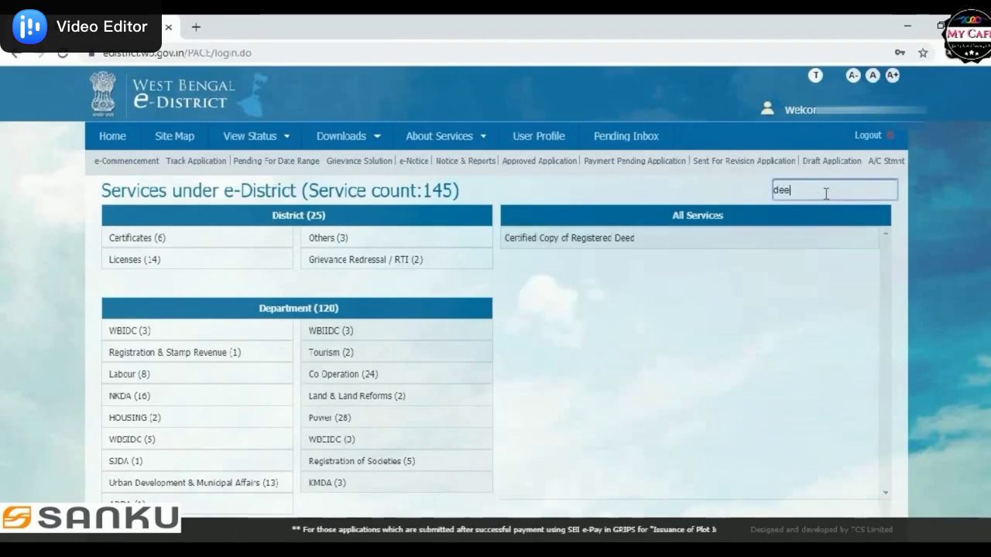
pyautogui.write('d')
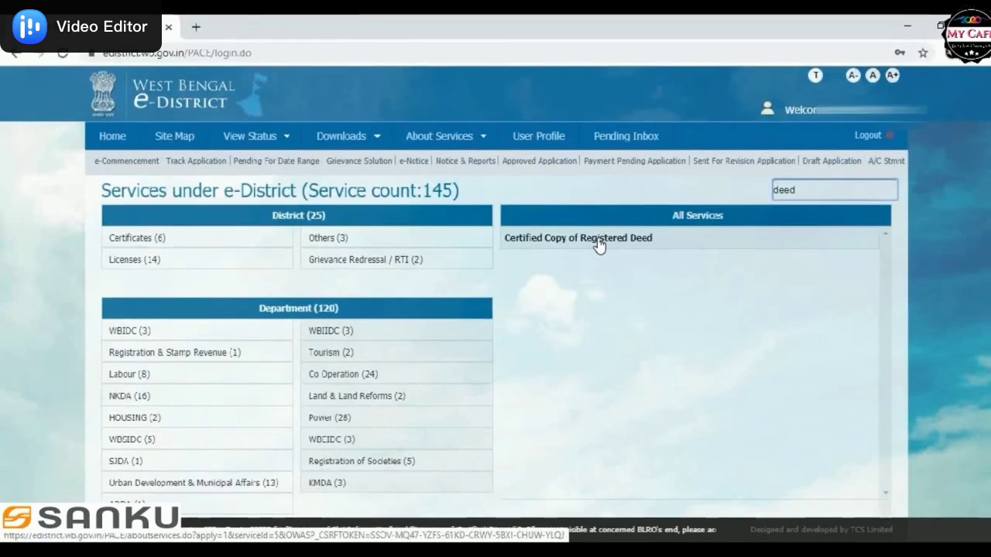
pyautogui.click(598, 240)
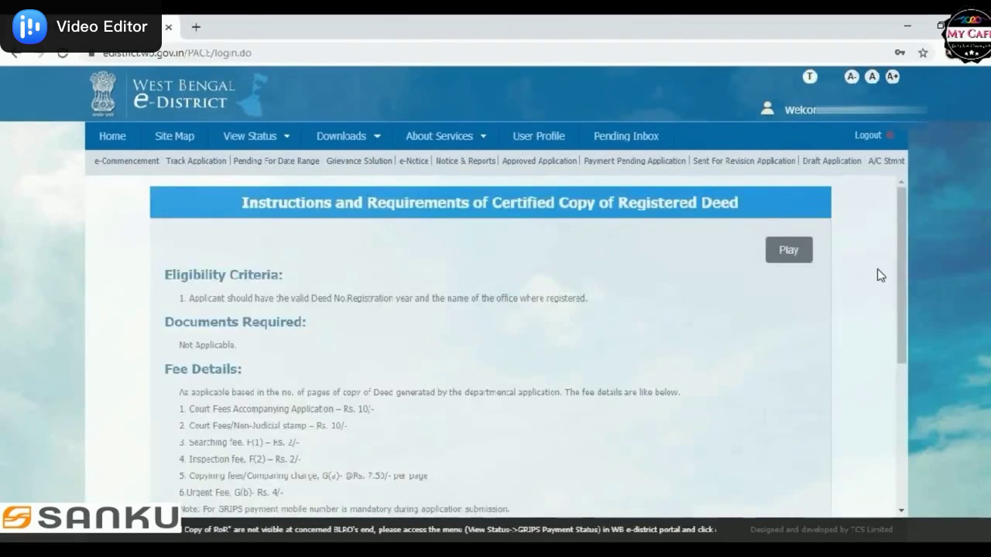
# Step: Apply for the Certified Copy of Registered Deed option and continue to the application form
pyautogui.moveTo(898, 215); pyautogui.dragTo(899, 407)
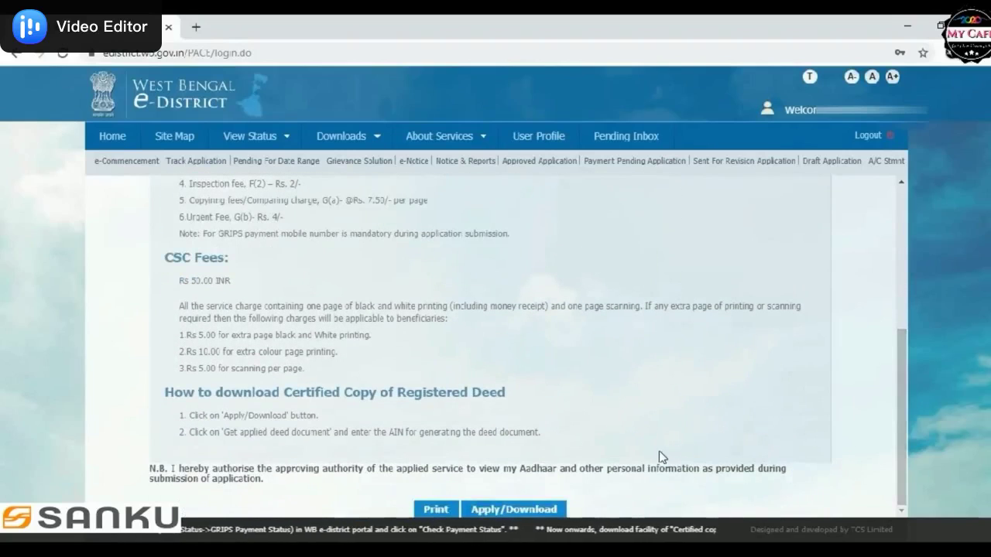
pyautogui.click(499, 514)
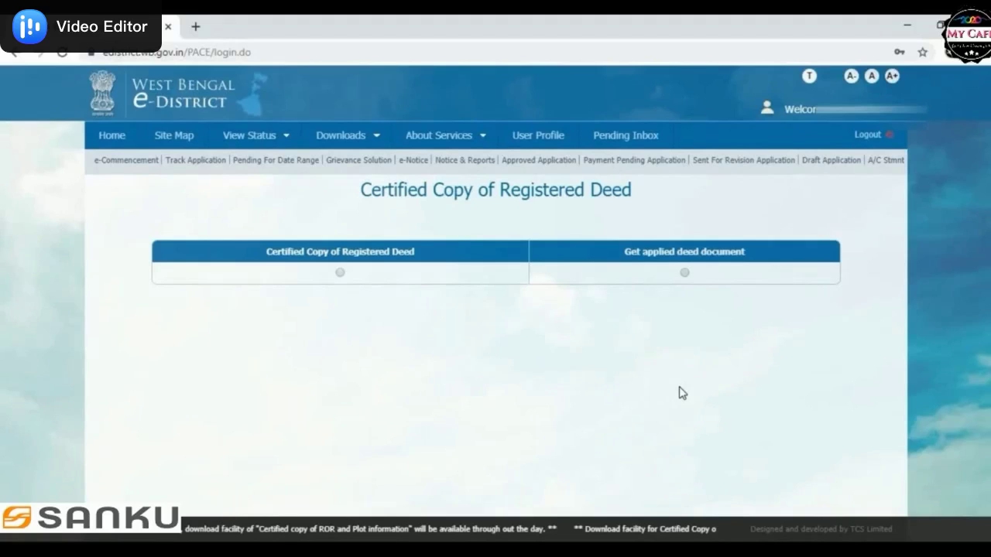
pyautogui.click(340, 274)
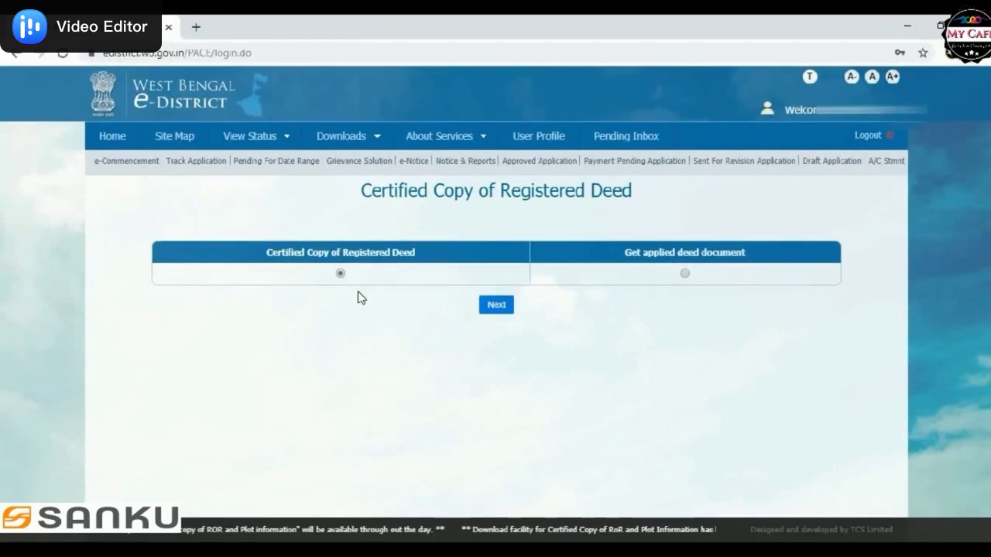
pyautogui.click(493, 308)
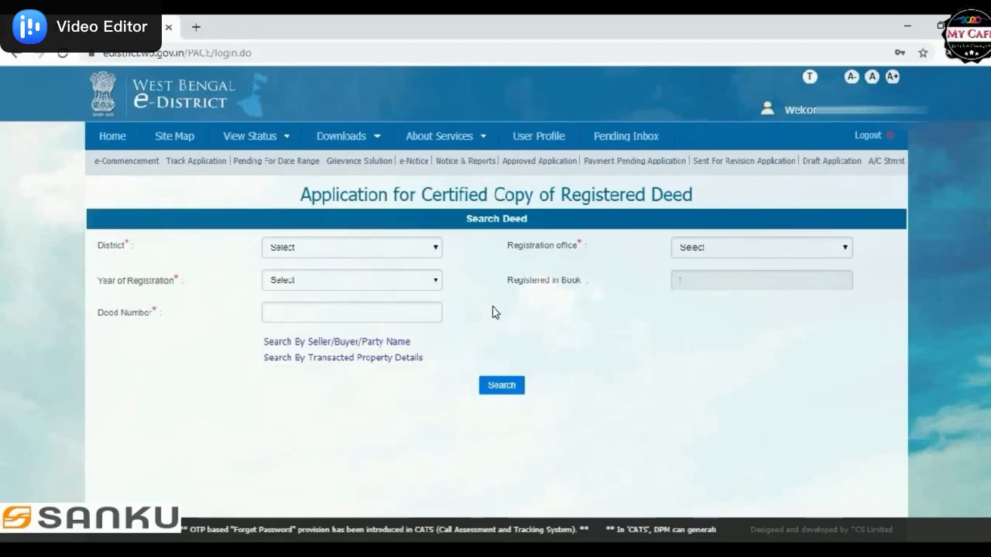
# Step: Select district Hooghly, office KHANAKUL (A.D.S.R.) and registration year 2018
pyautogui.click(422, 248)
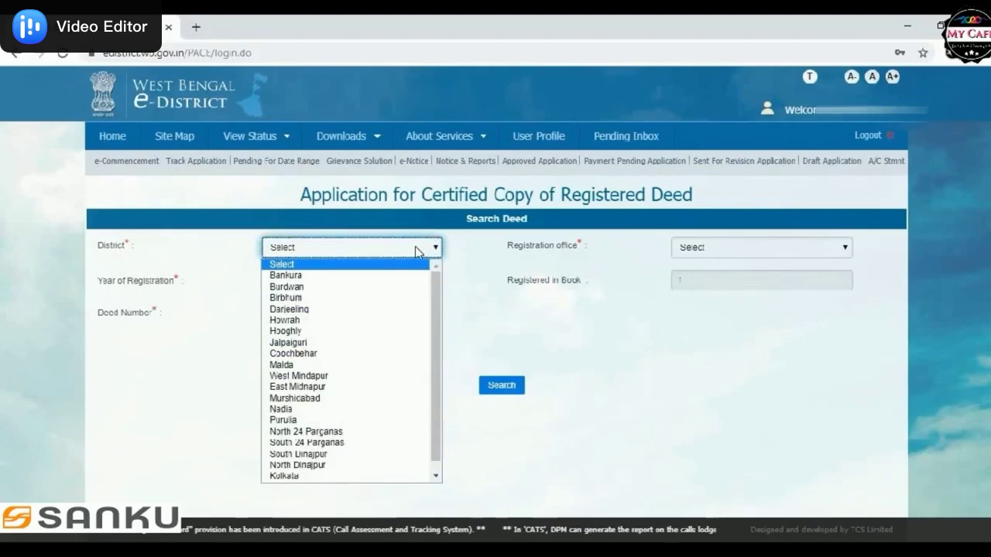
pyautogui.click(303, 333)
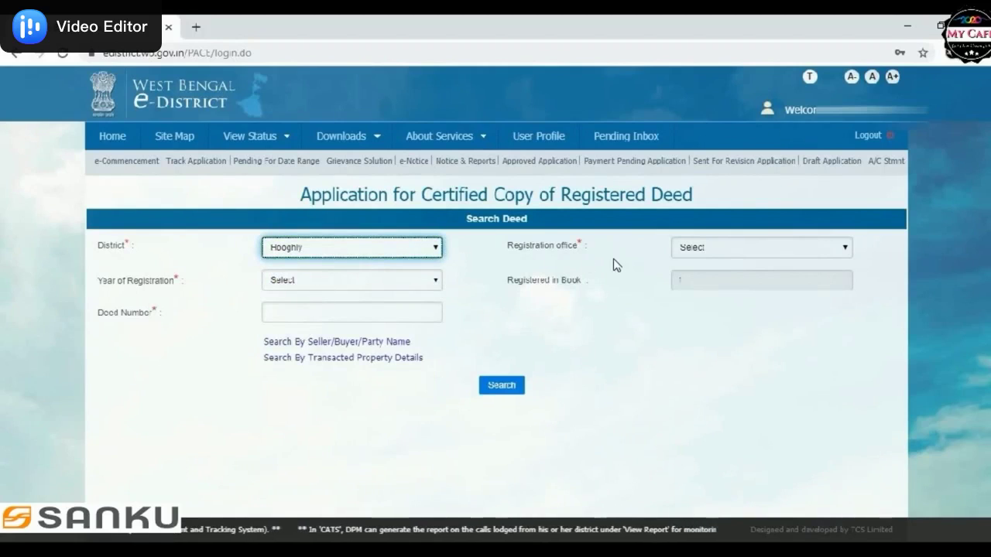
pyautogui.click(683, 251)
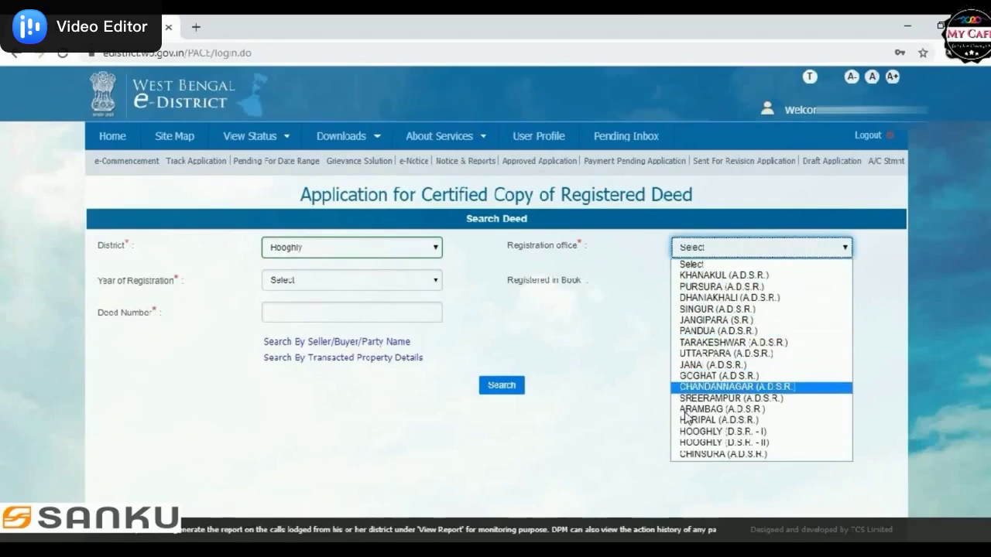
pyautogui.click(709, 275)
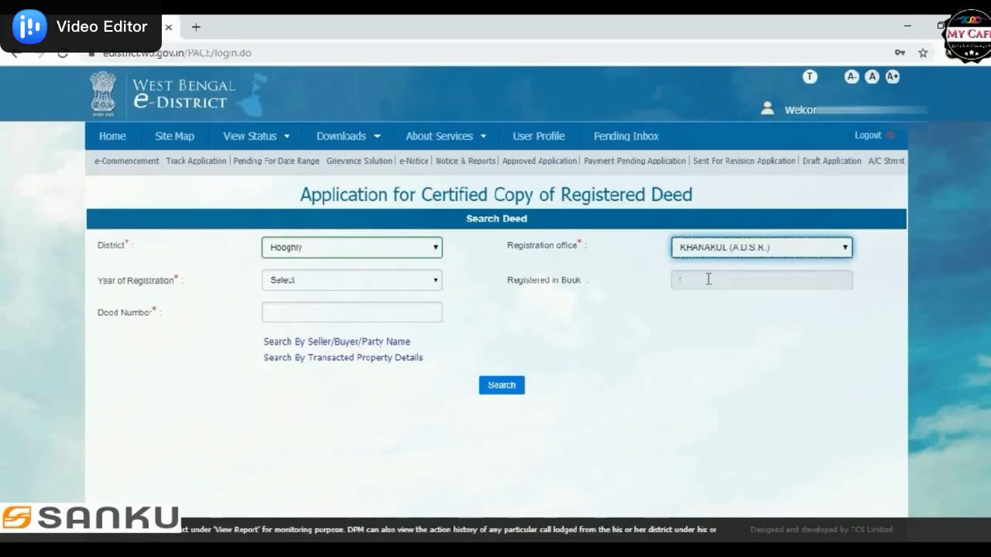
pyautogui.click(313, 285)
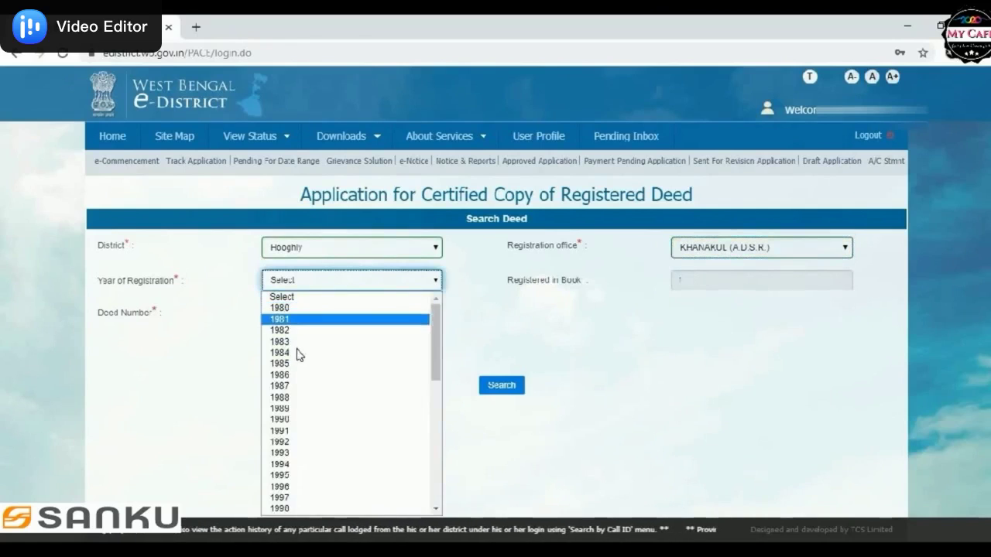
pyautogui.moveTo(433, 340); pyautogui.dragTo(414, 433)
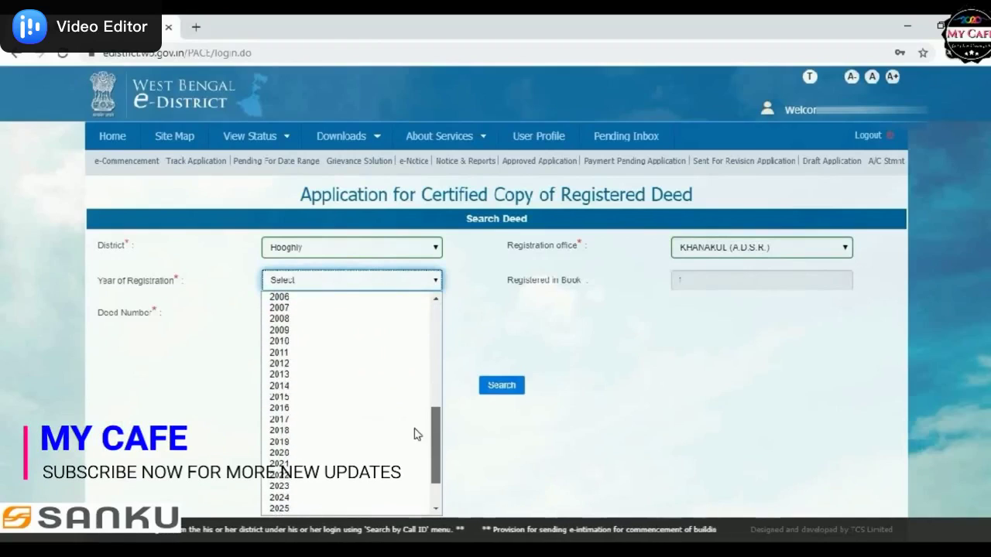
pyautogui.click(281, 431)
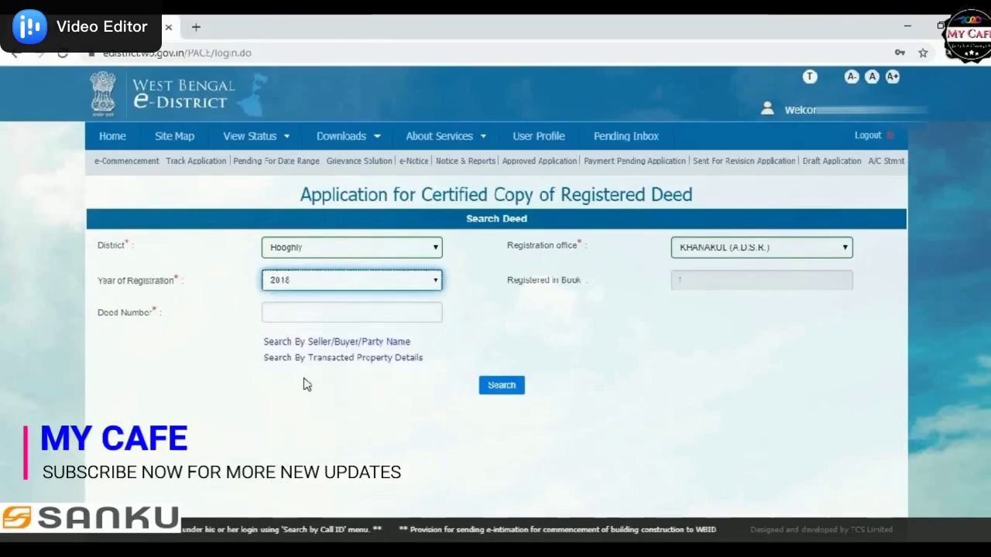
pyautogui.click(289, 313)
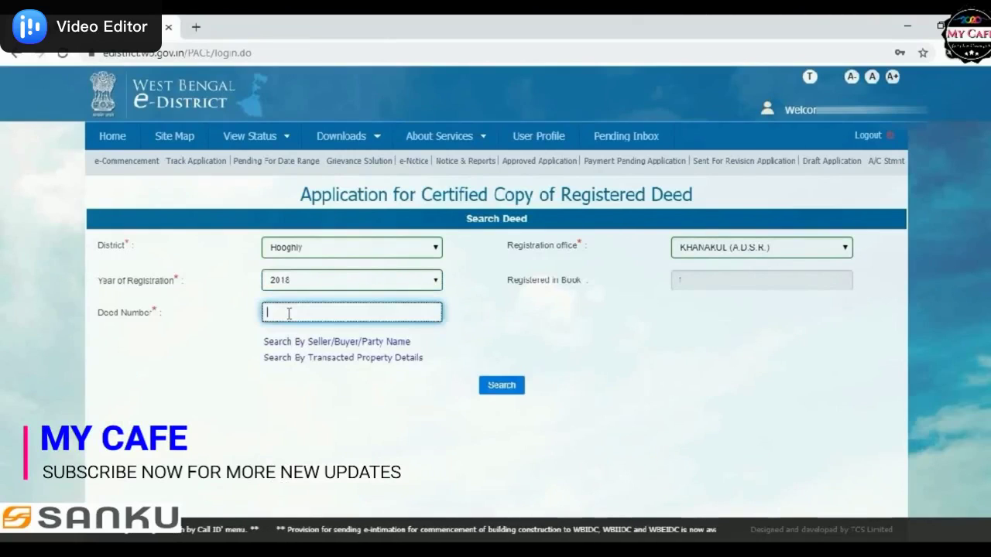
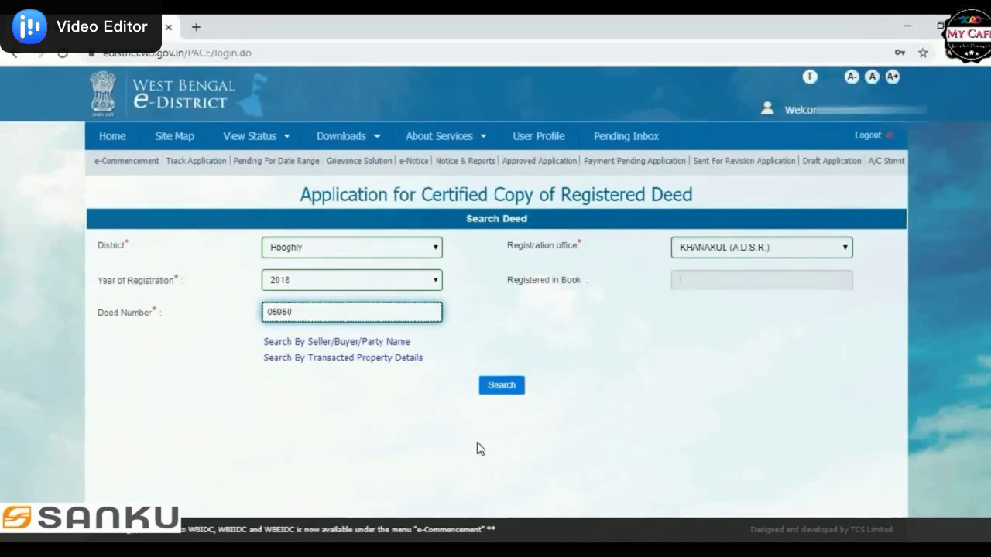
pyautogui.click(502, 388)
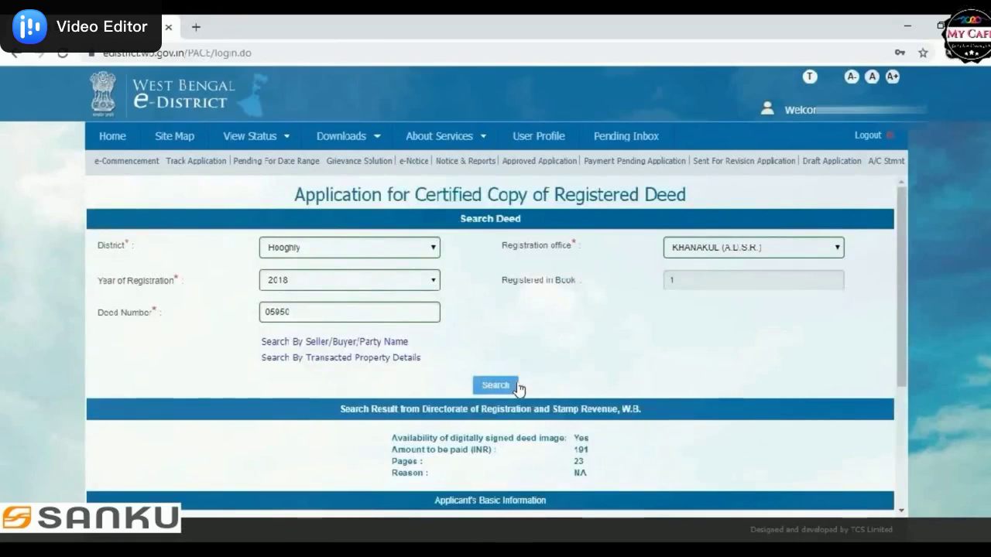
# Step: Scroll down past the 23-page, 191 INR deed result to the Applicant's Basic Information form
pyautogui.moveTo(900, 265); pyautogui.dragTo(898, 360)
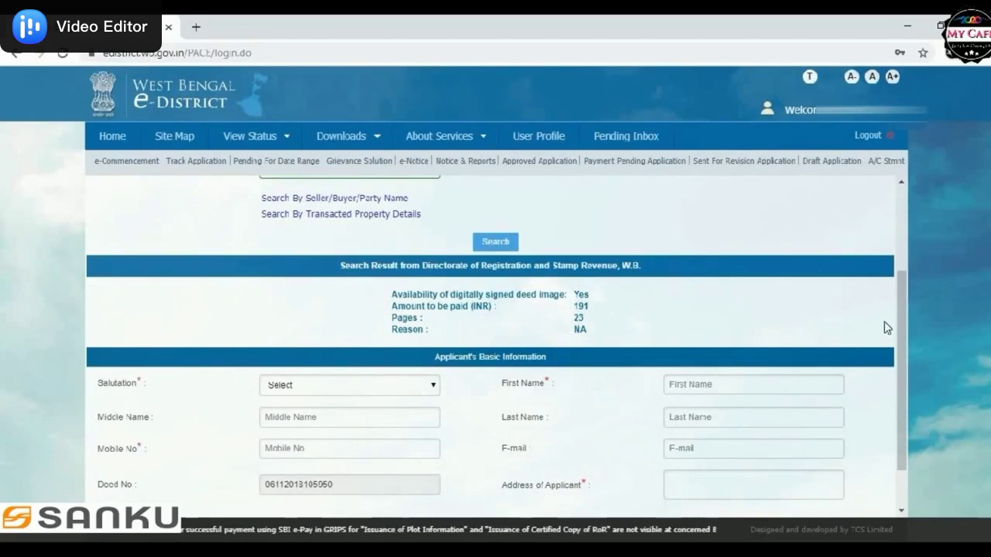
pyautogui.moveTo(898, 321); pyautogui.dragTo(895, 354)
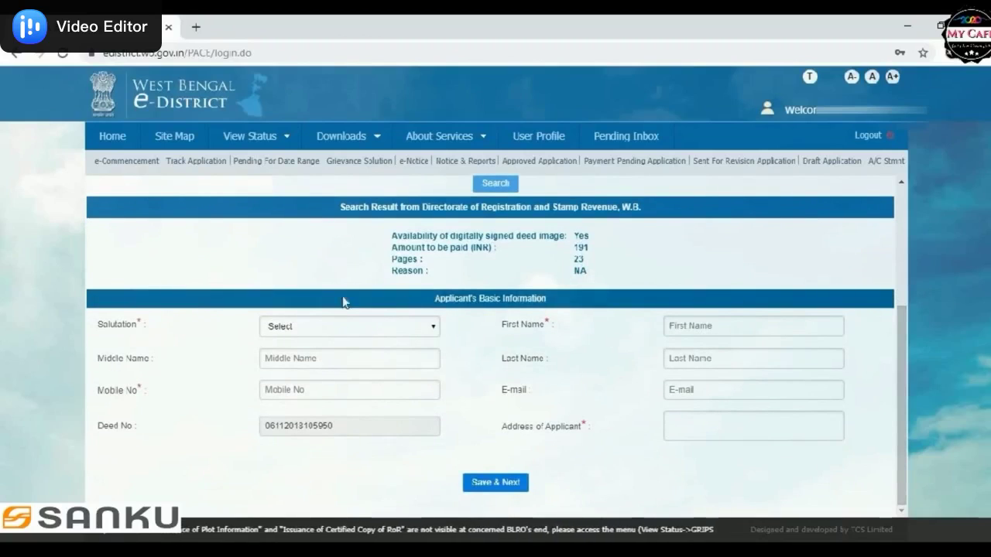
# Step: Set salutation Mr. and enter the applicant's first name, last name and mobile number
pyautogui.click(383, 329)
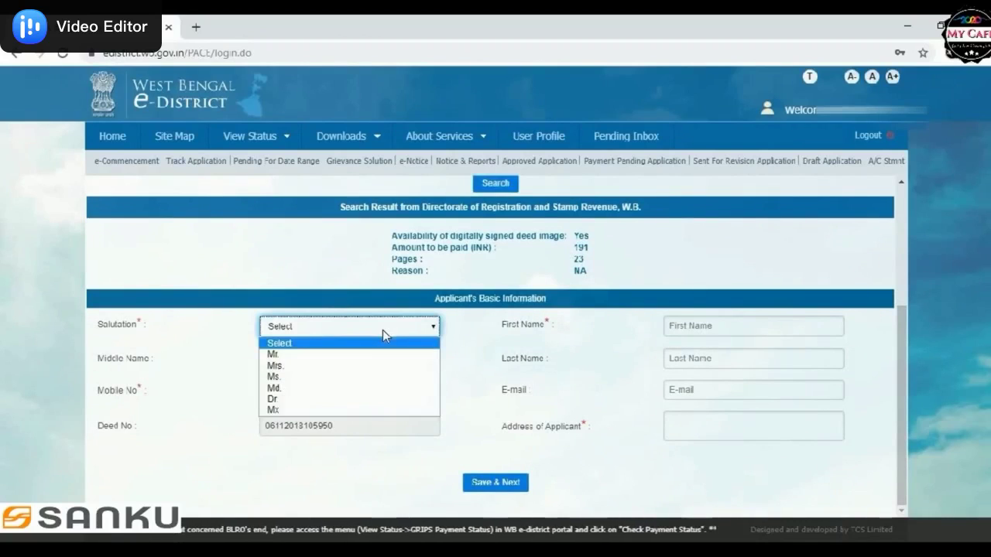
pyautogui.click(305, 354)
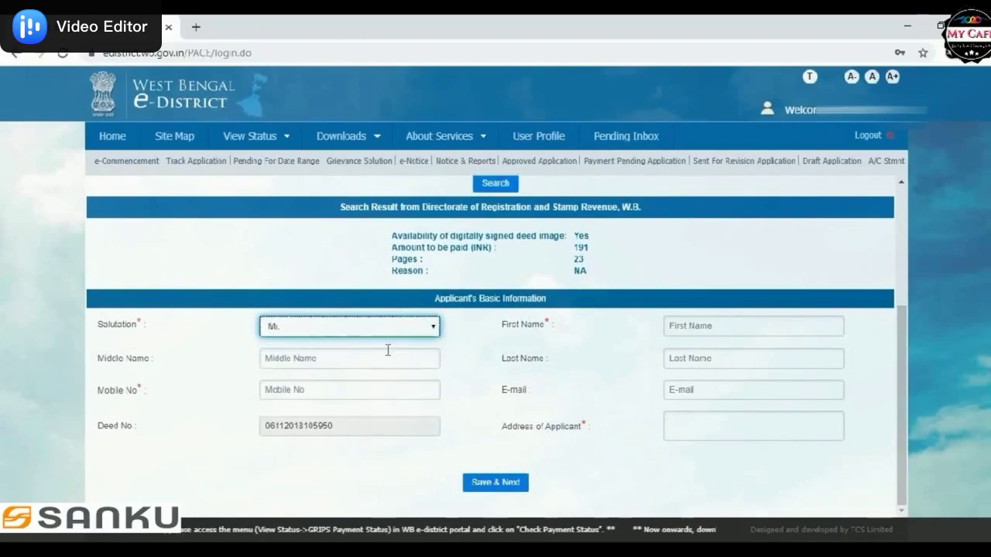
pyautogui.click(691, 326)
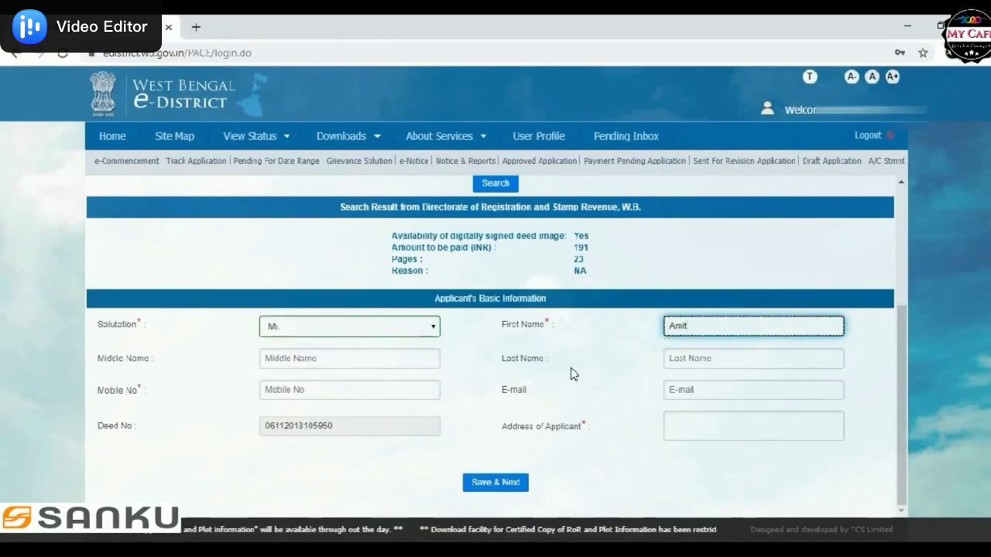
pyautogui.click(670, 362)
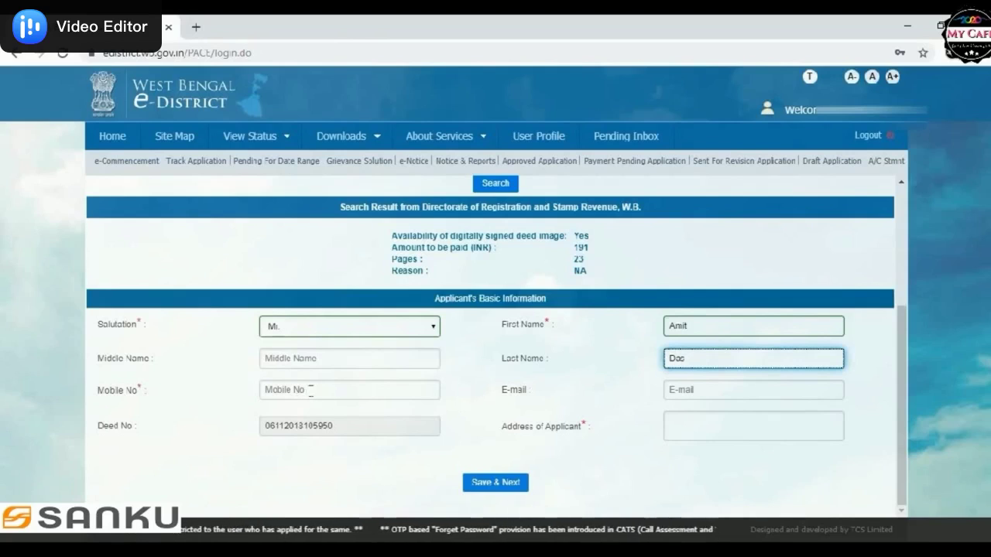
pyautogui.click(310, 390)
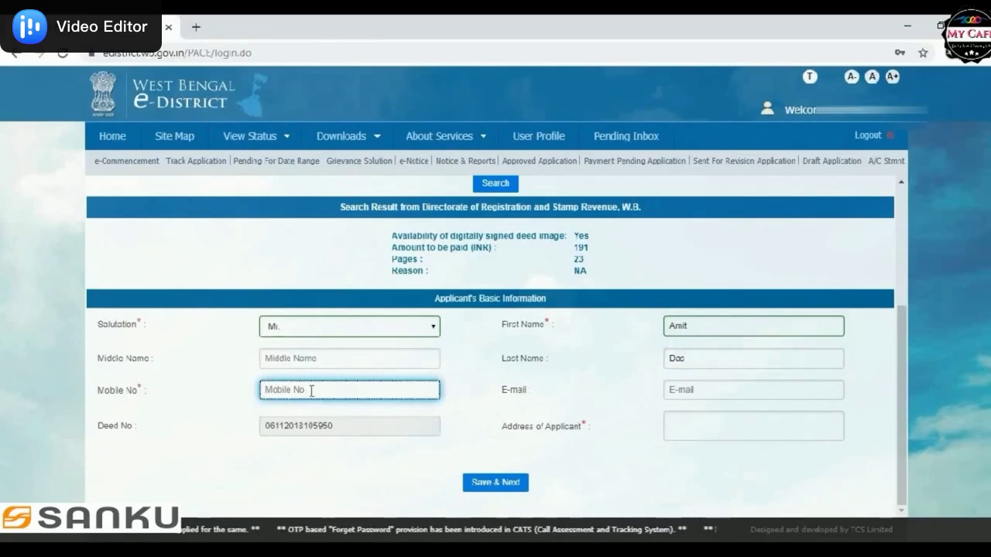
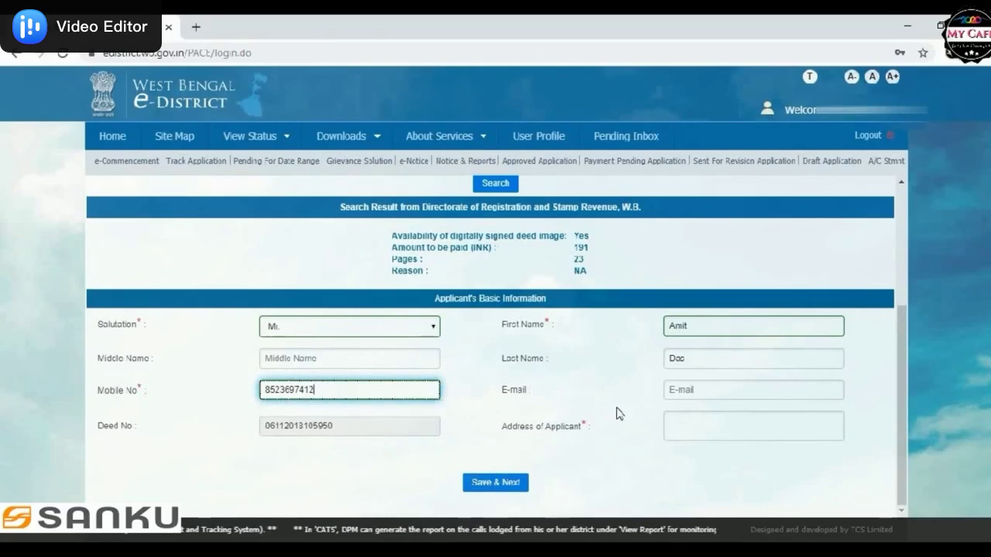
# Step: Fill in the applicant's e-mail and address, then save and continue to payment
pyautogui.click(680, 391)
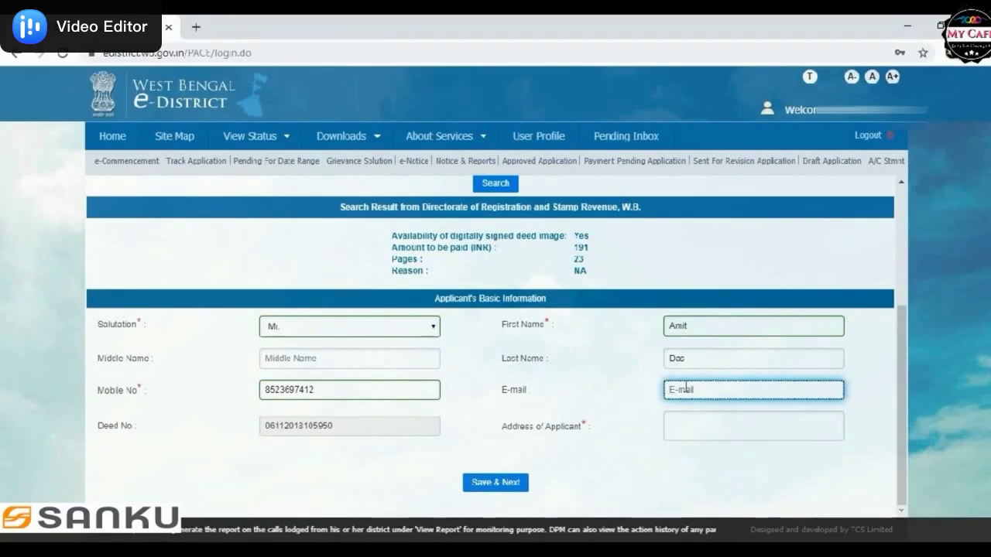
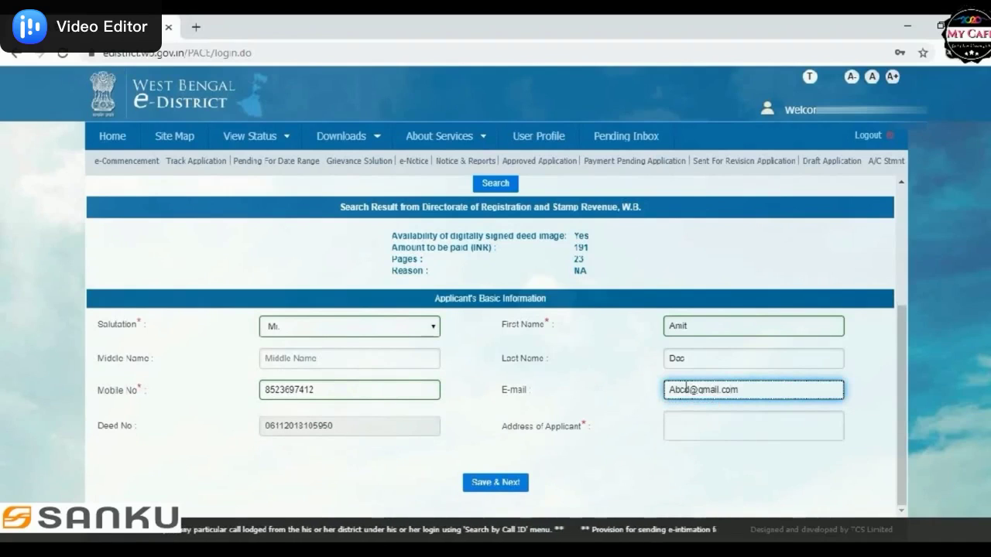
pyautogui.click(744, 428)
pyautogui.write('Hoogly,west bengal')
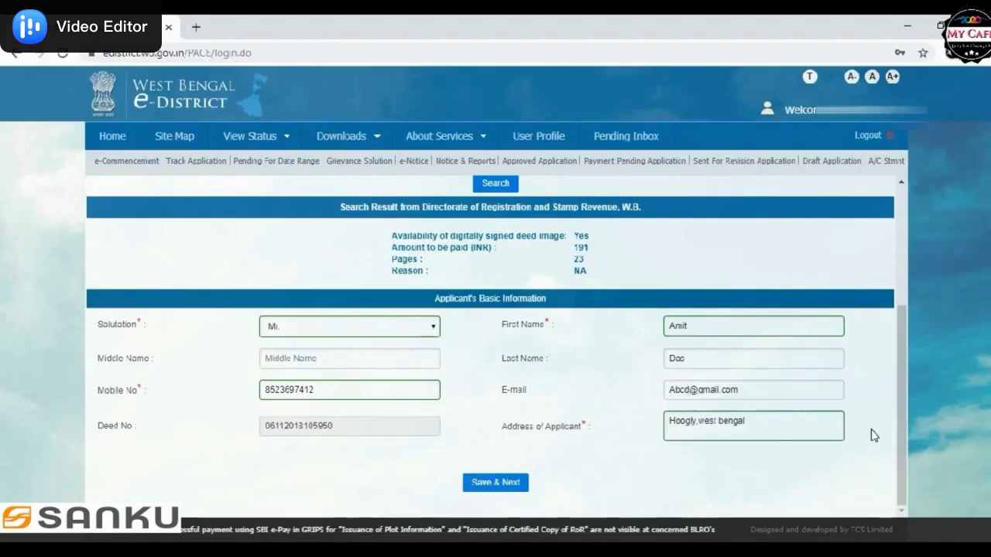
pyautogui.click(509, 483)
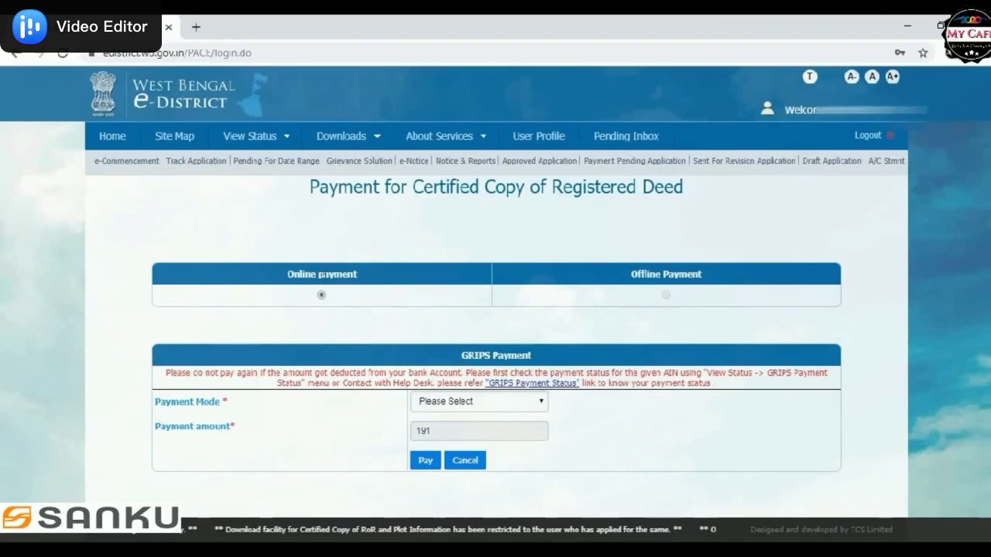
# Step: Choose Debit Card Payment as the payment mode and pay the 191 fee
pyautogui.click(438, 408)
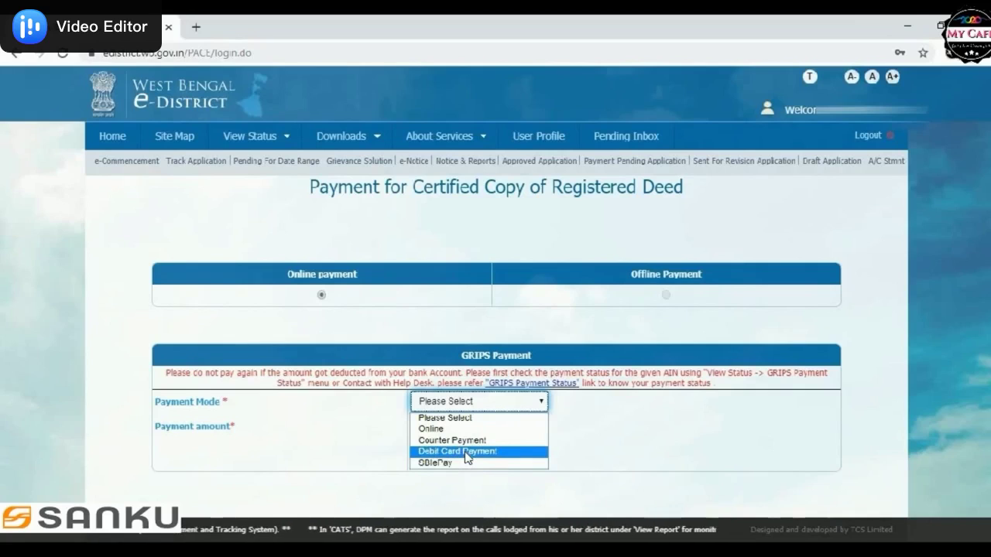
pyautogui.click(466, 452)
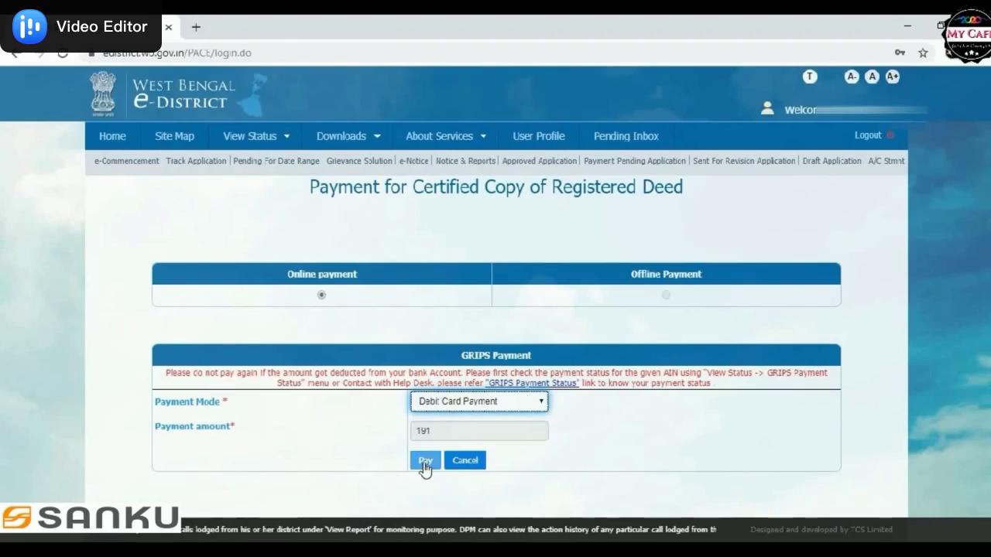
pyautogui.click(425, 464)
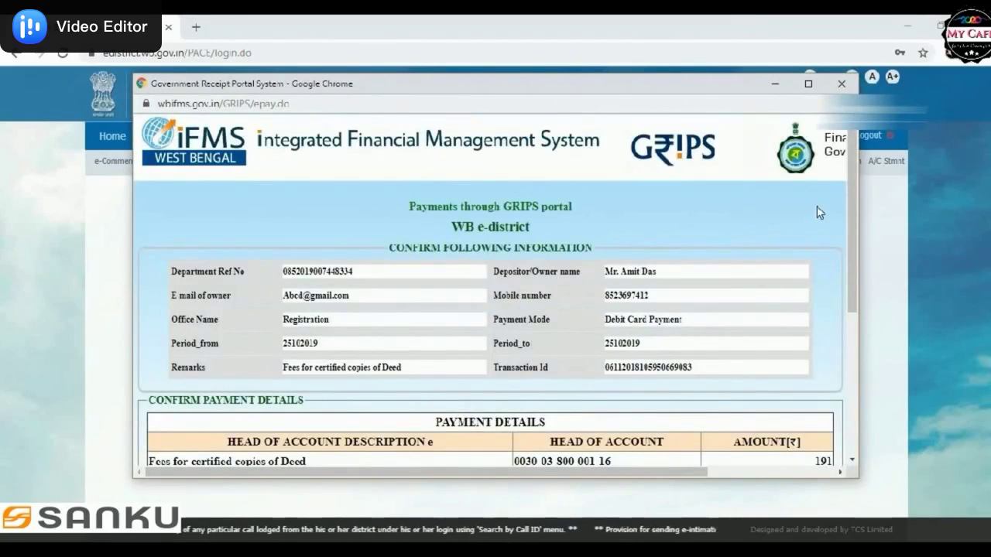
# Step: Confirm the 191 payment details in GRIPS and pick State Bank Of India
pyautogui.moveTo(851, 168); pyautogui.dragTo(851, 247)
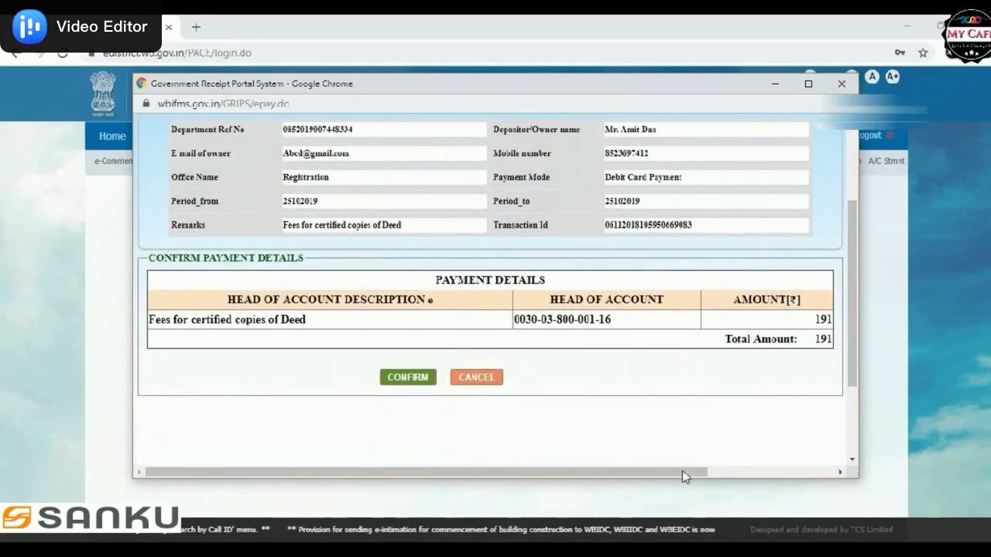
pyautogui.moveTo(692, 472); pyautogui.dragTo(622, 480)
pyautogui.click(737, 470)
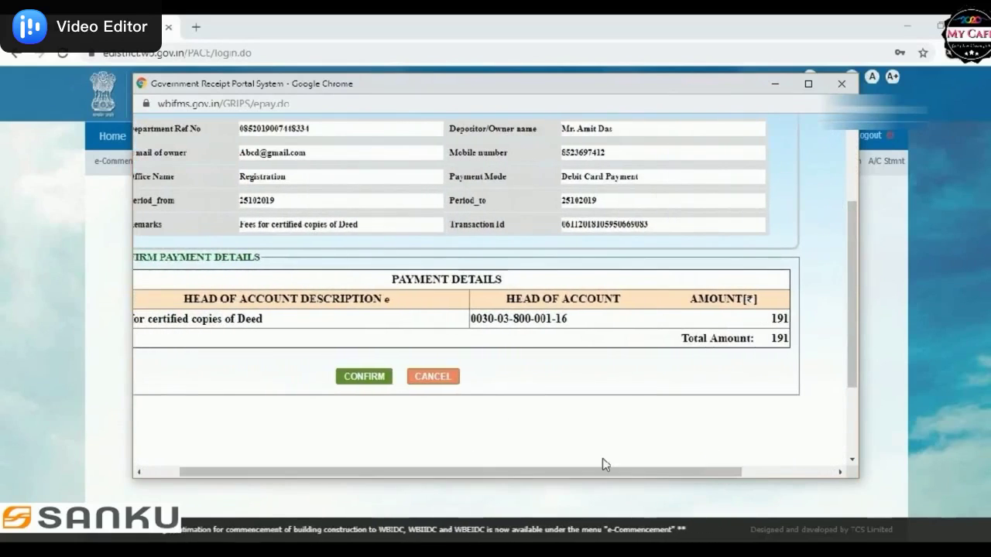
pyautogui.click(365, 377)
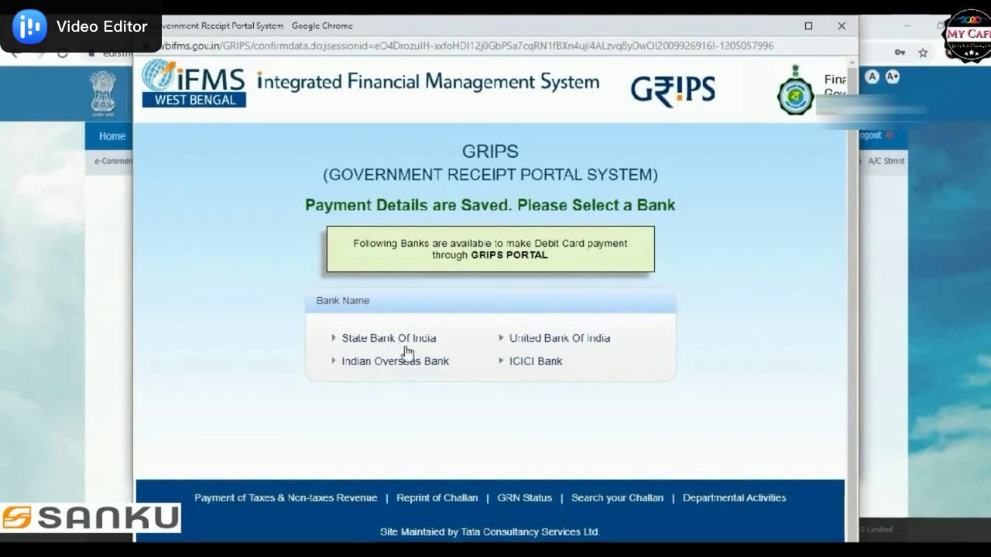
pyautogui.click(390, 341)
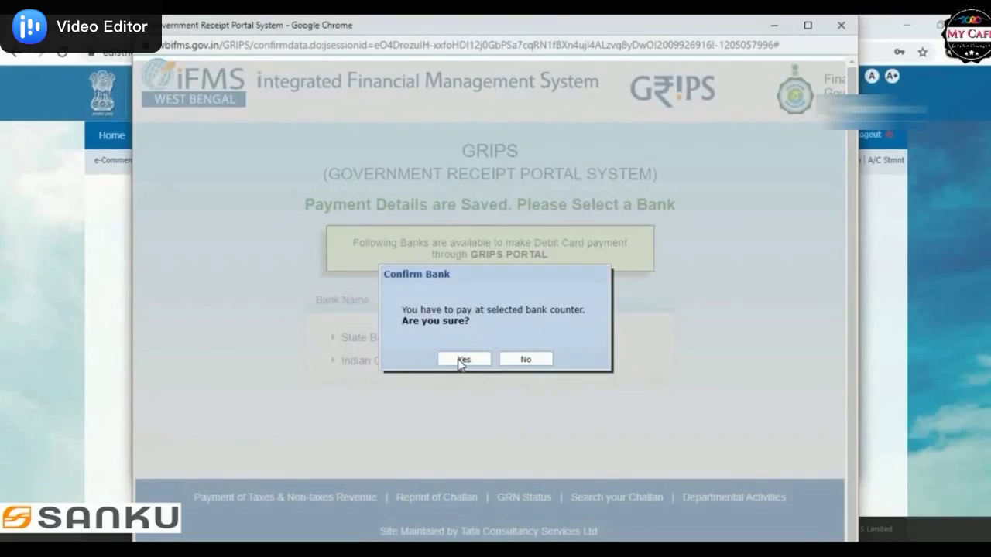
# Step: Confirm State Bank of India as the bank and review the GRN receipt totalling 191
pyautogui.click(463, 360)
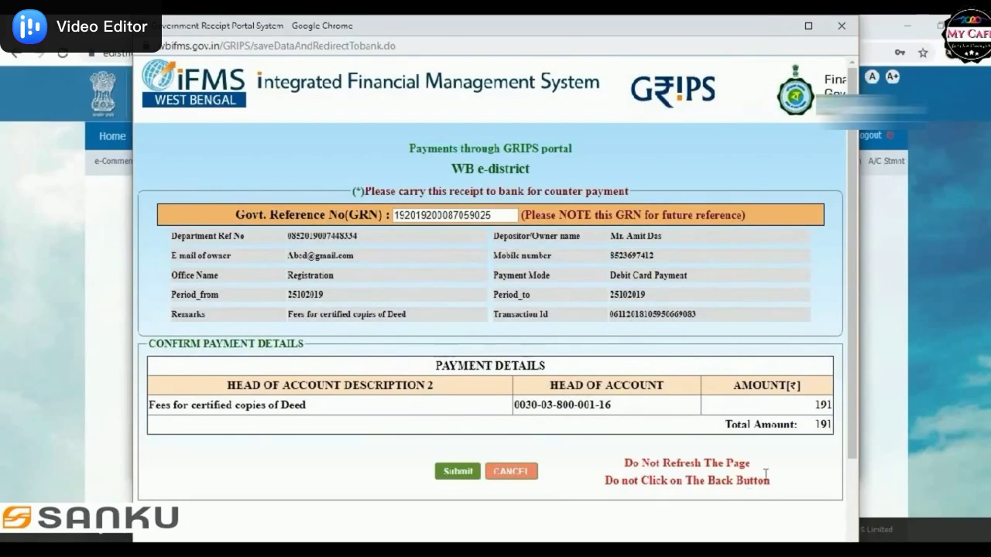
pyautogui.moveTo(852, 420); pyautogui.dragTo(851, 449)
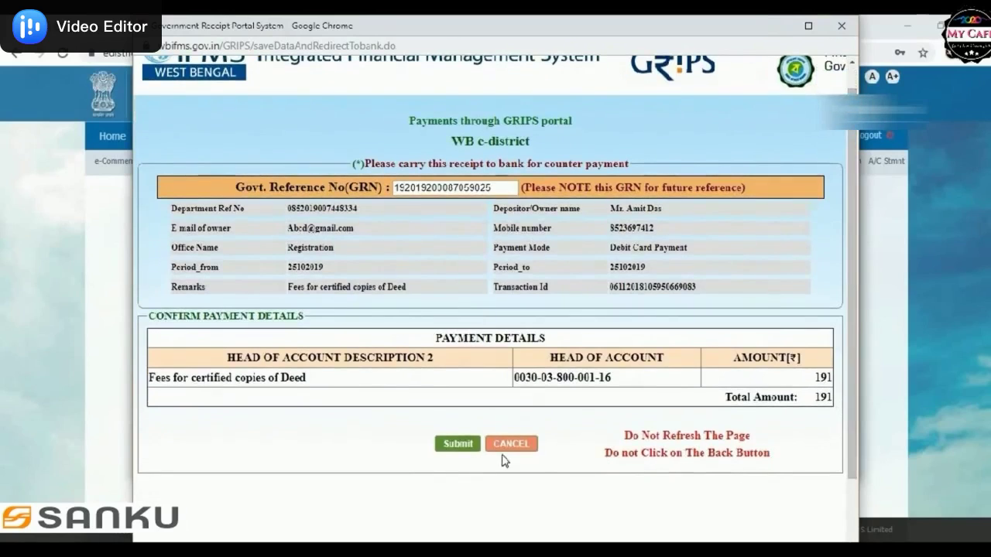
# Step: Submit the receipt and re-confirm 191 as the total payable amount
pyautogui.click(452, 448)
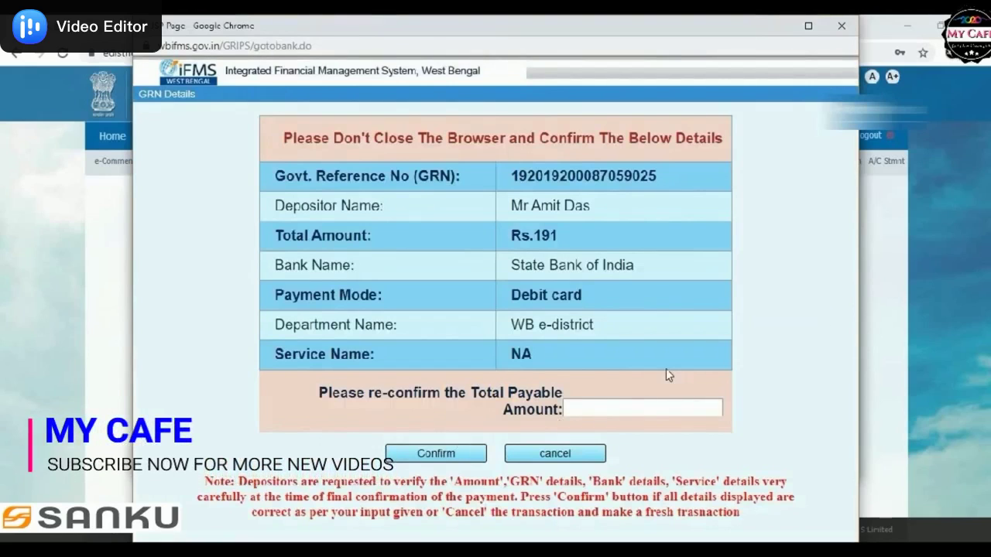
pyautogui.click(596, 404)
pyautogui.write('191')
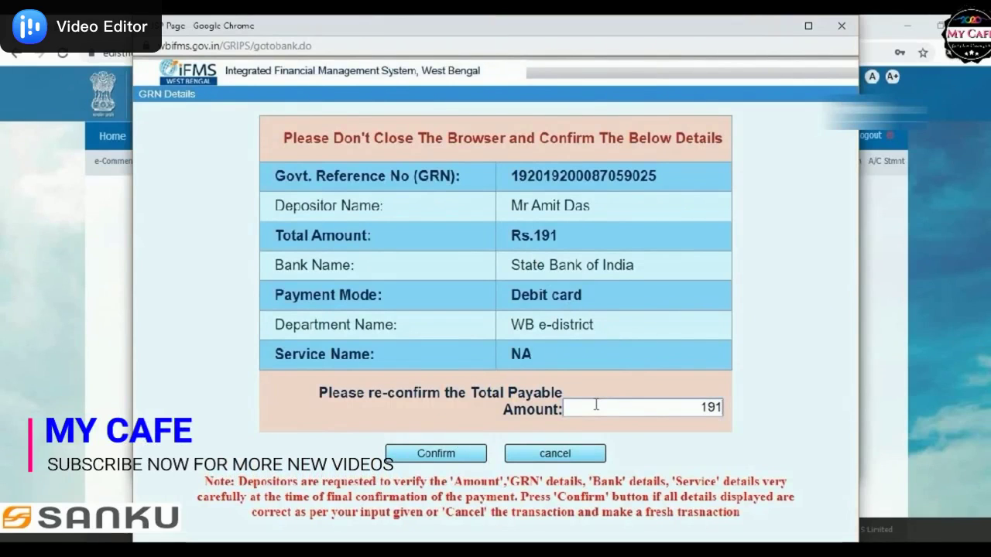
# Step: Confirm the GRN details and pay with the SBI debit card, entering the card details
pyautogui.click(447, 455)
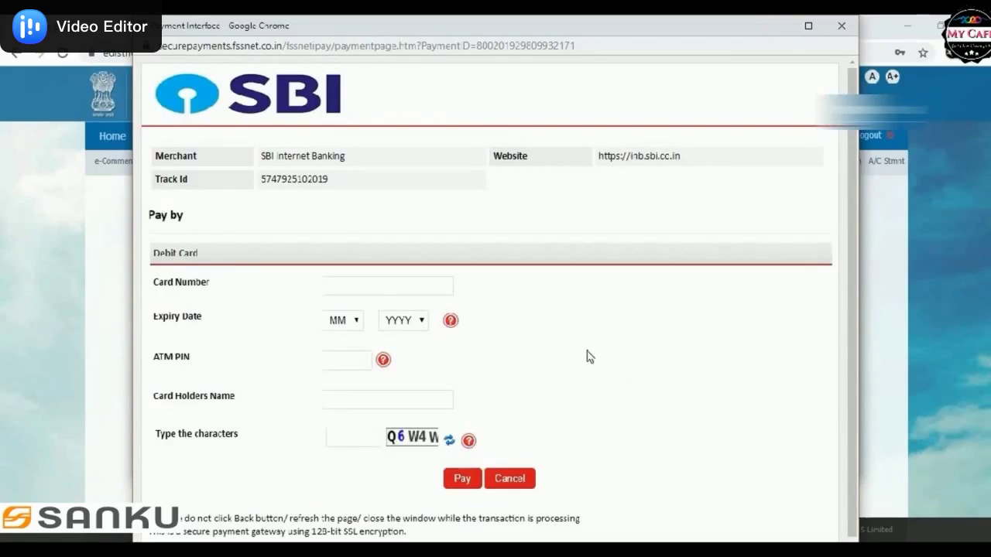
pyautogui.click(382, 286)
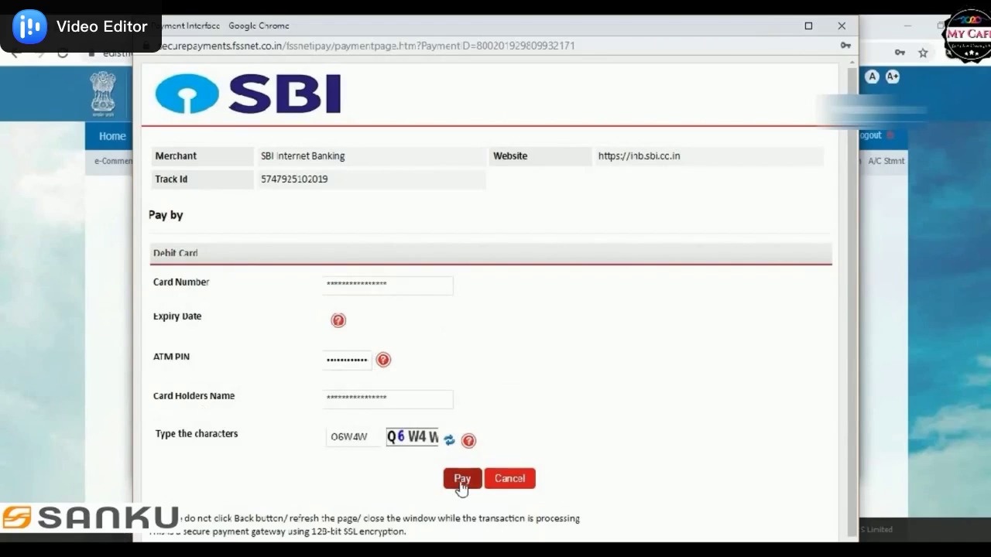
pyautogui.click(462, 479)
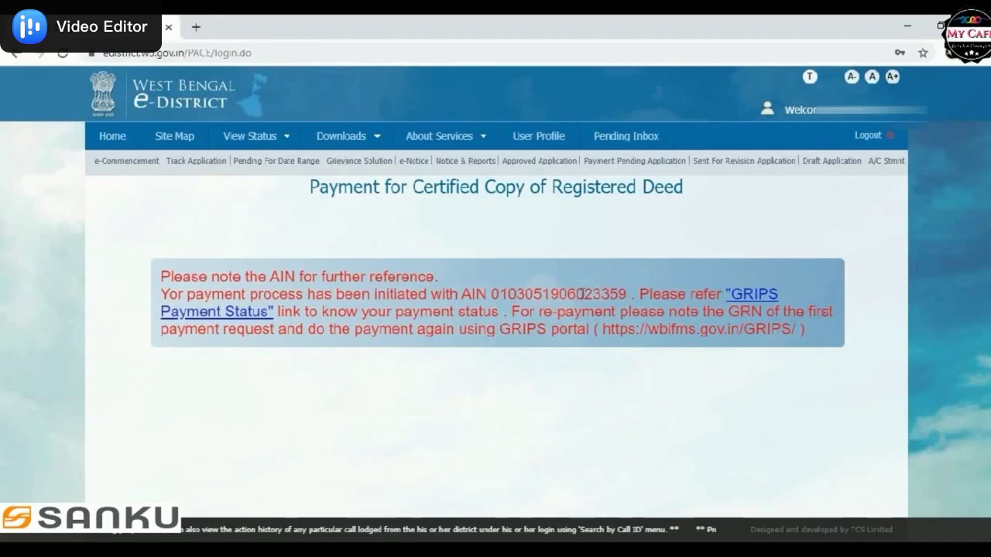
# Step: Copy the AIN from the payment message and search e-District services for 'dee'
pyautogui.moveTo(496, 294); pyautogui.dragTo(628, 295)
pyautogui.hotkey('ctrl', 'c')
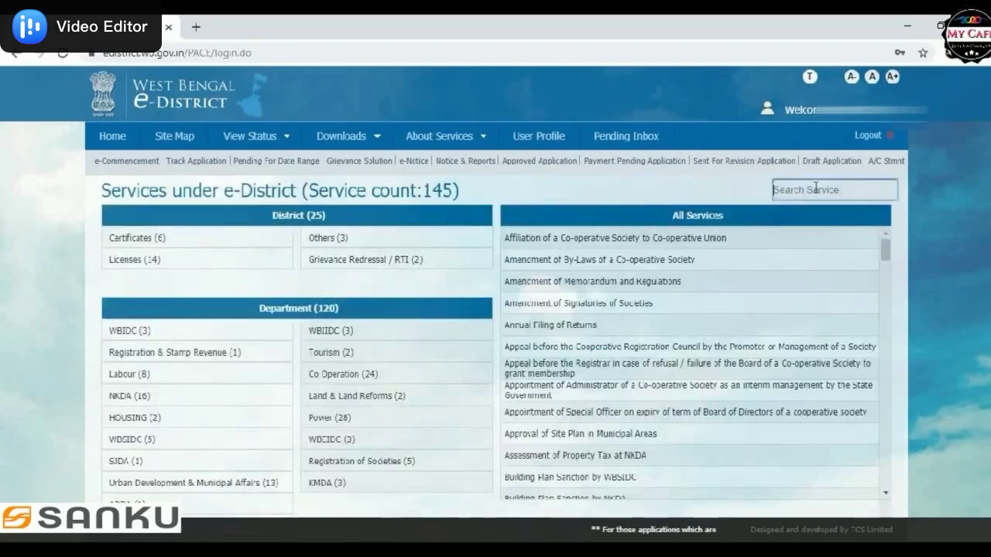
pyautogui.click(815, 188)
pyautogui.write('deed')
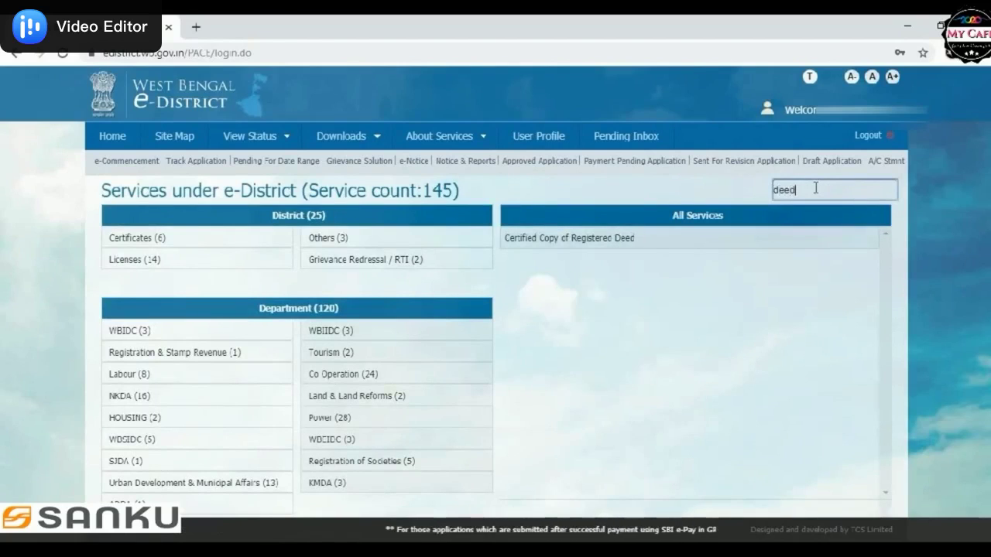
# Step: Open Certified Copy of Registered Deed and proceed to its Apply/Download option
pyautogui.click(615, 245)
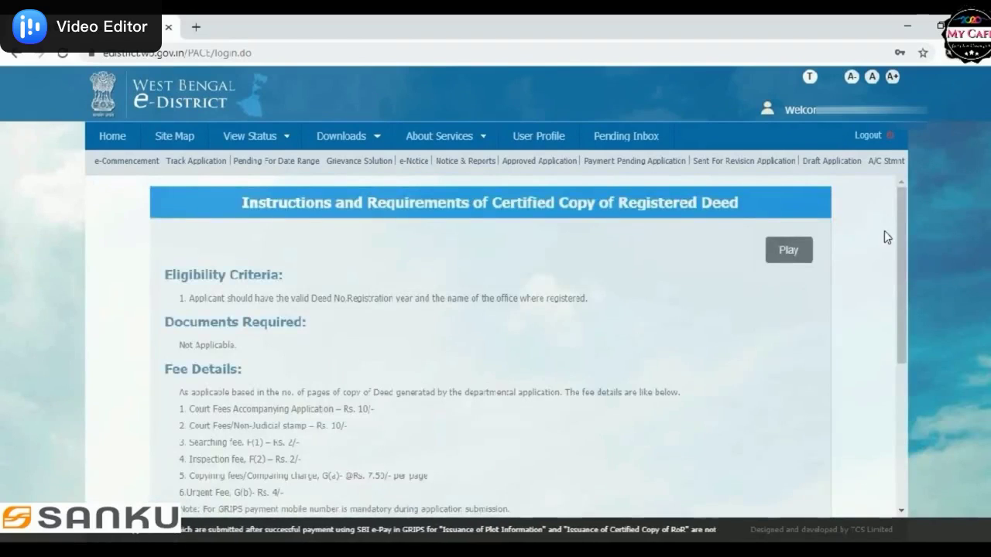
pyautogui.moveTo(898, 251); pyautogui.dragTo(896, 369)
pyautogui.scroll(-2, 896, 379)
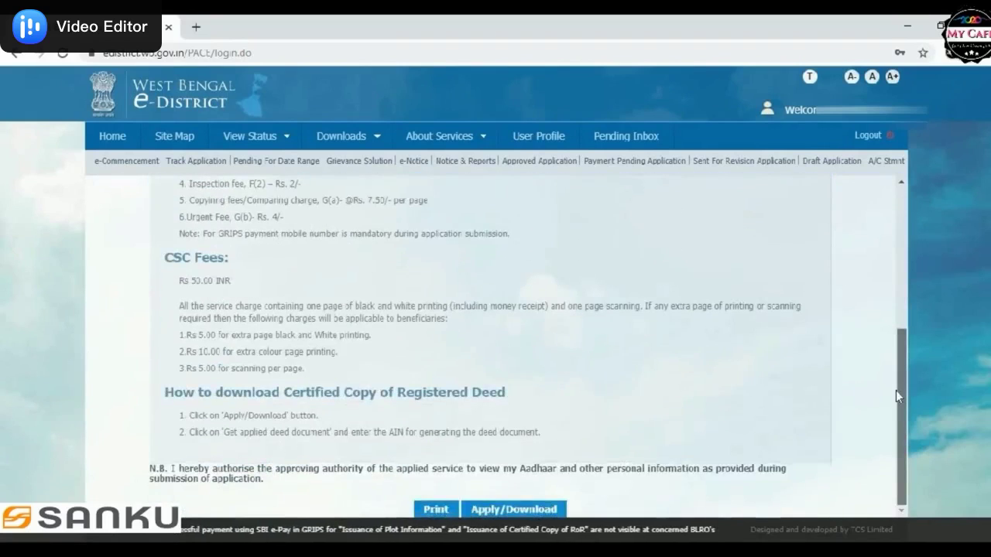
pyautogui.click(531, 511)
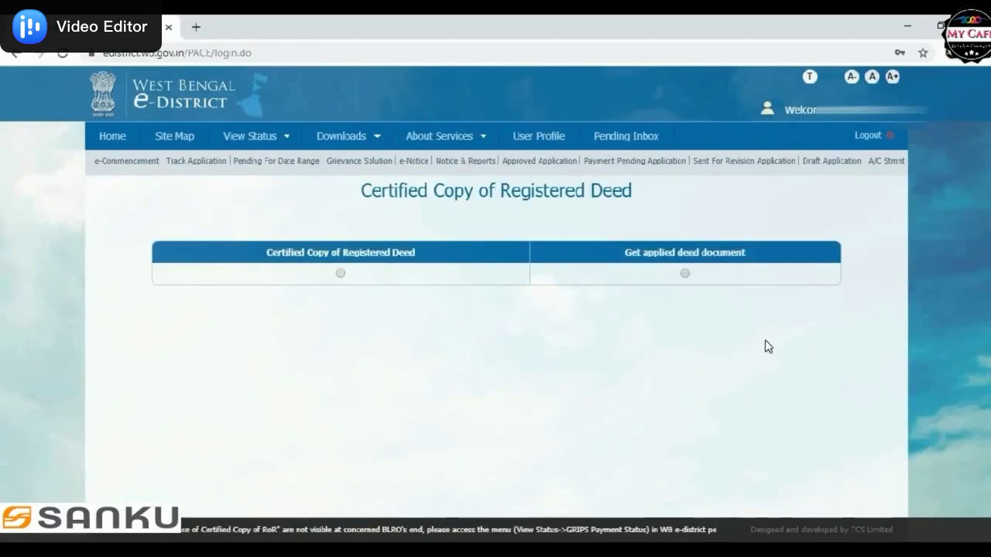
# Step: Paste the copied AIN under 'Get applied deed document', search it, and close the payment-status message
pyautogui.click(685, 273)
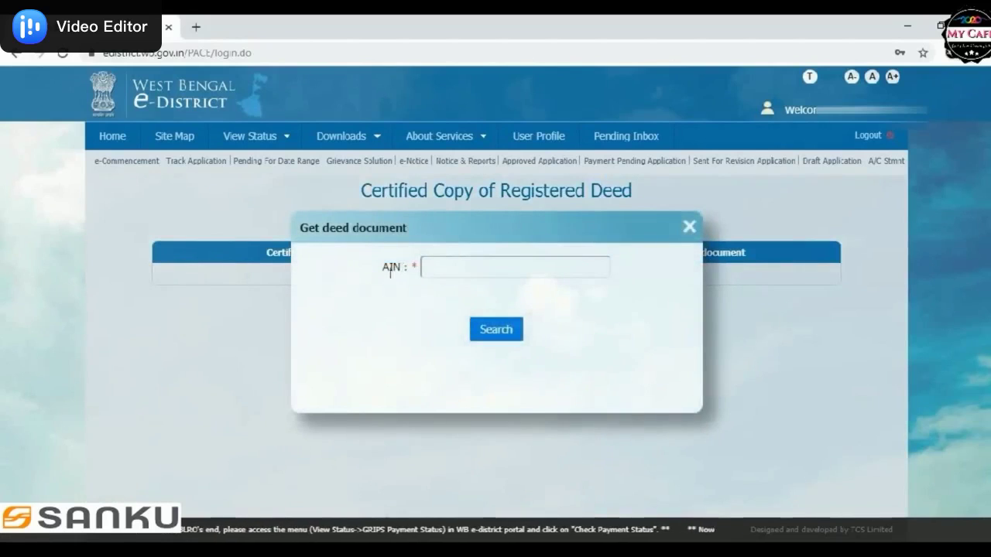
pyautogui.doubleClick(392, 269)
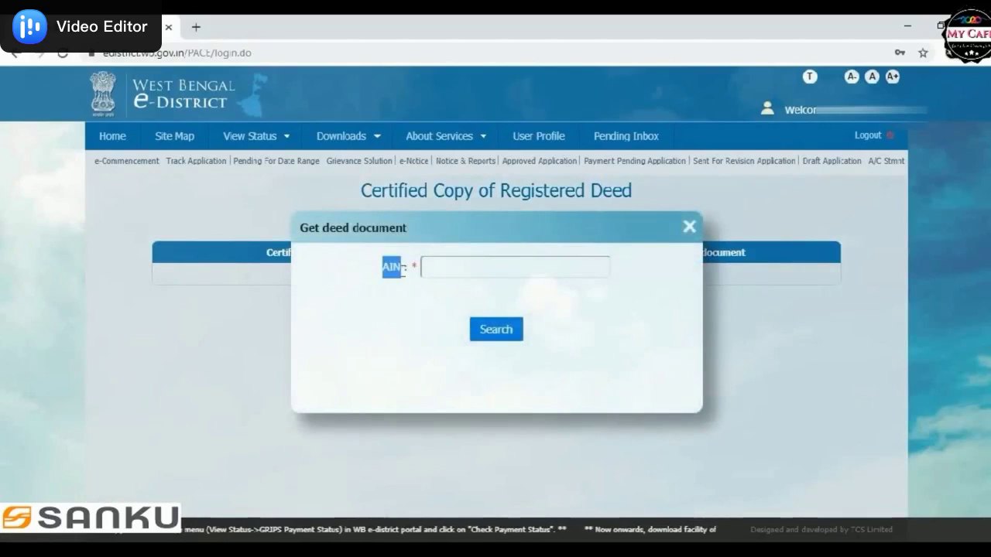
pyautogui.click(439, 268)
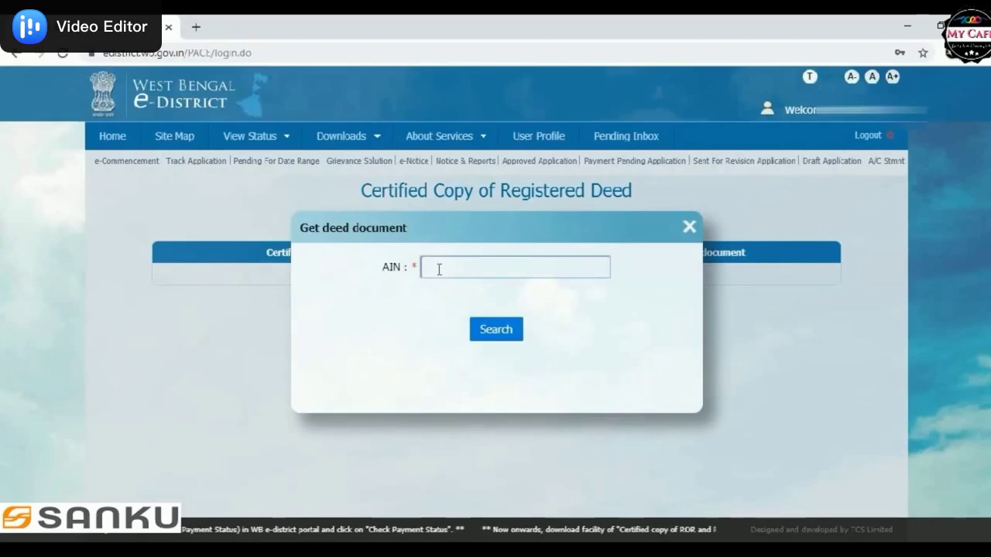
pyautogui.hotkey('ctrl', 'v')
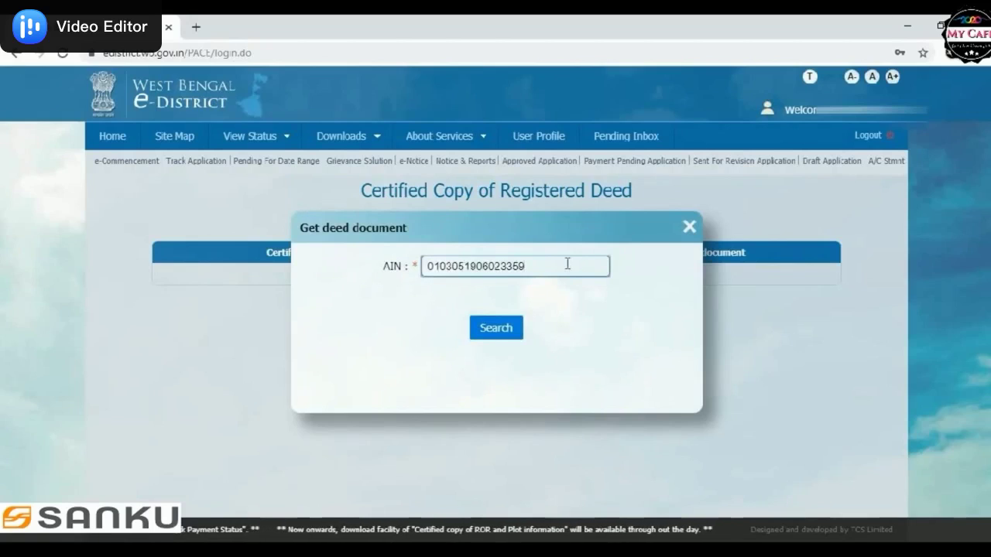
pyautogui.click(489, 329)
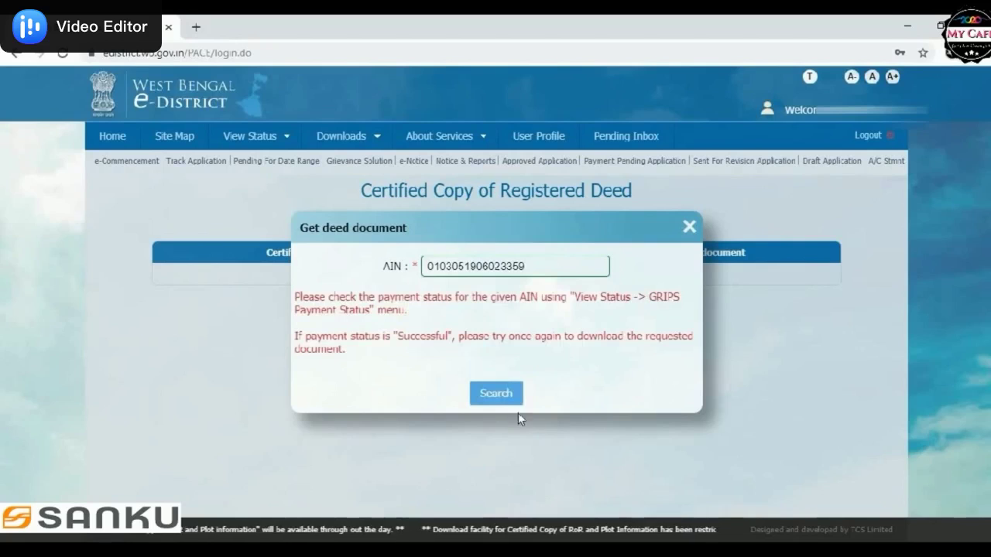
pyautogui.click(691, 230)
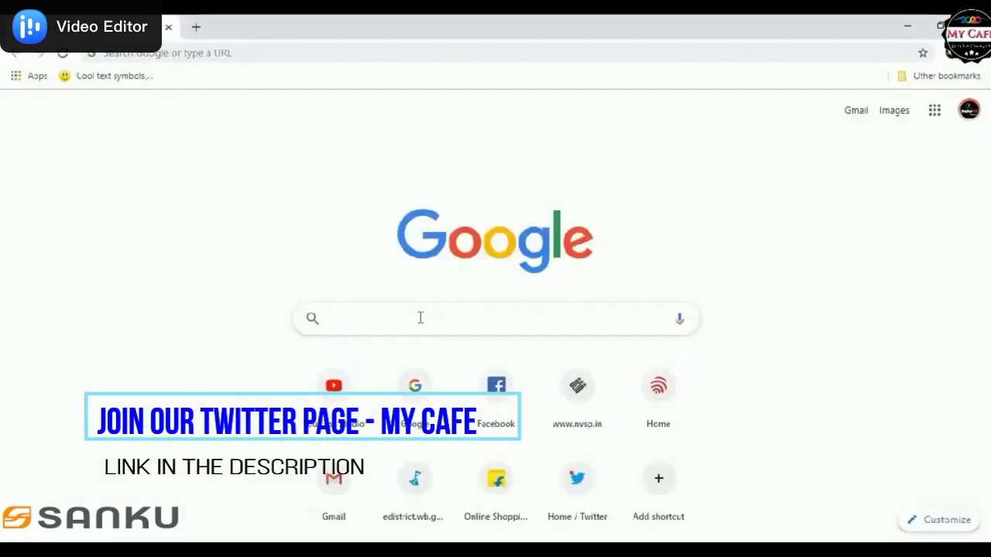
# Step: Search Google for 'wb registration land' and open the e-Registration website
pyautogui.write('wb')
pyautogui.press('BackSpace')
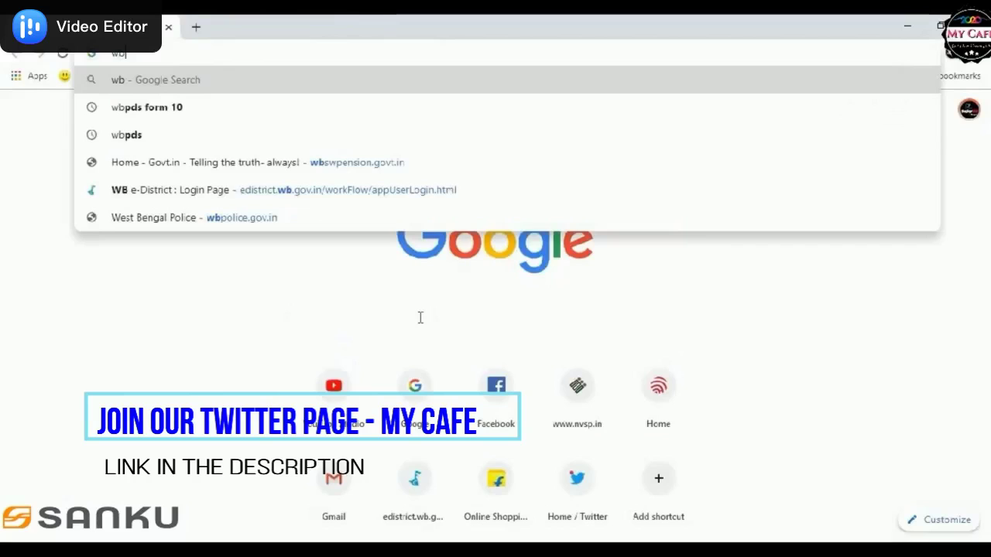
pyautogui.write('re')
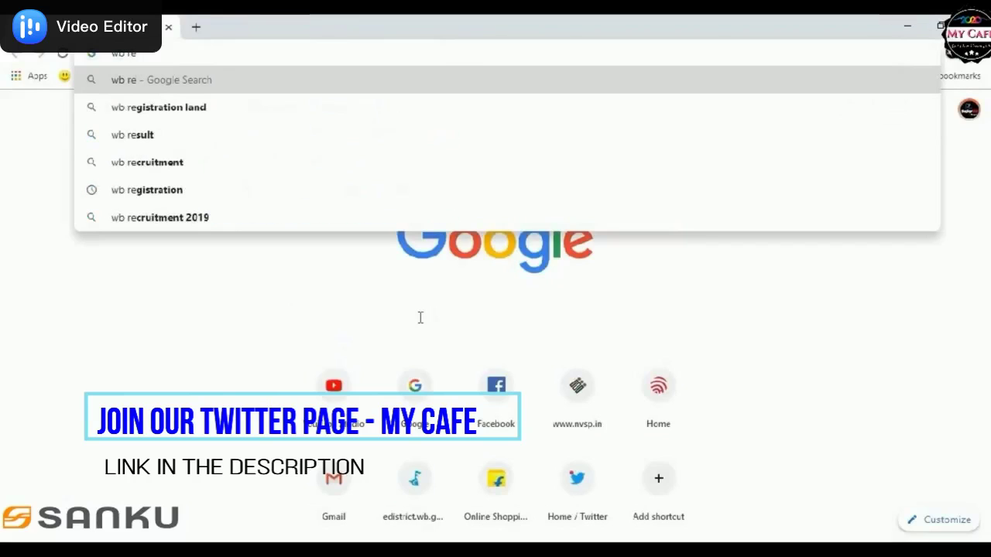
pyautogui.press('Down')
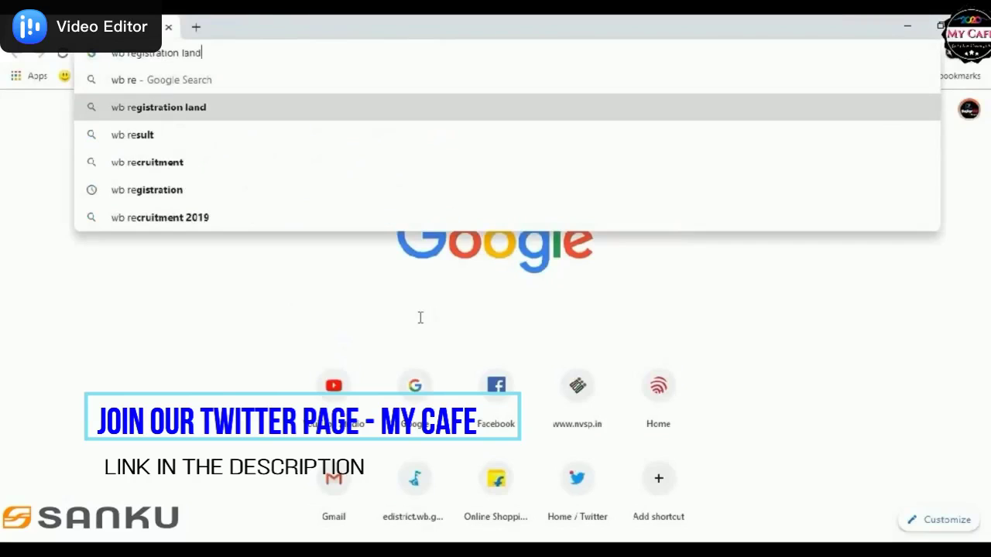
pyautogui.press('Return')
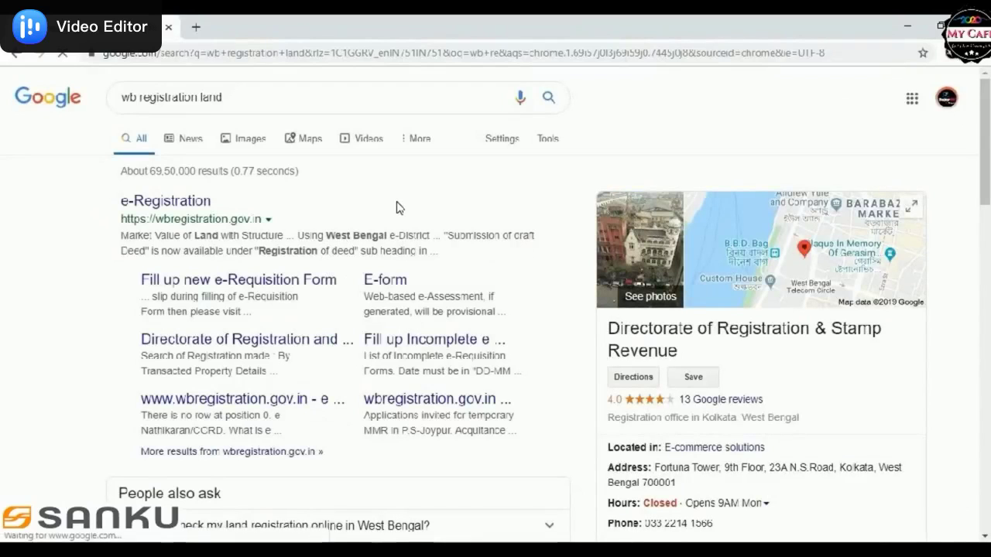
pyautogui.click(203, 203)
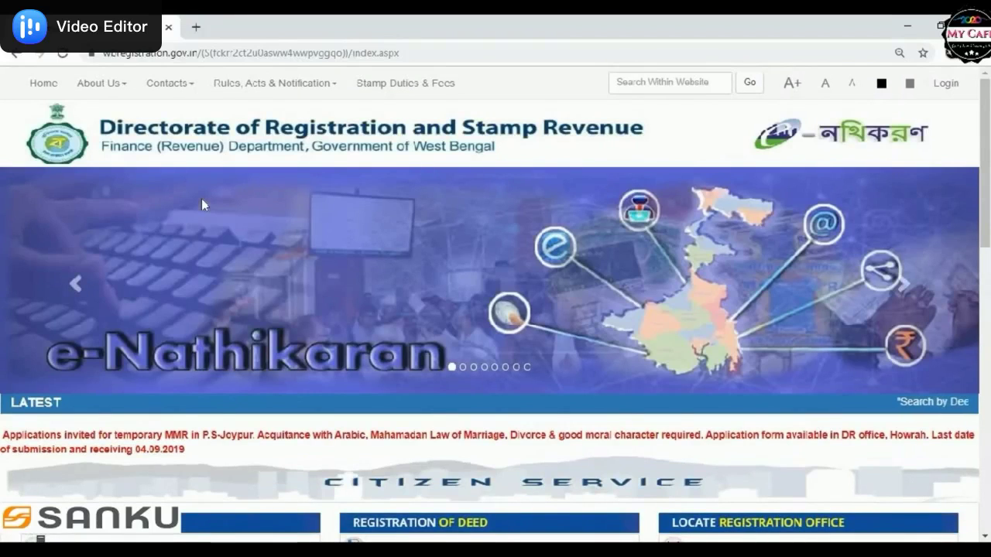
# Step: Open the 'By Seller/Buyer/Party Name' search under Search of Registration Made (Index)
pyautogui.moveTo(986, 143); pyautogui.dragTo(986, 289)
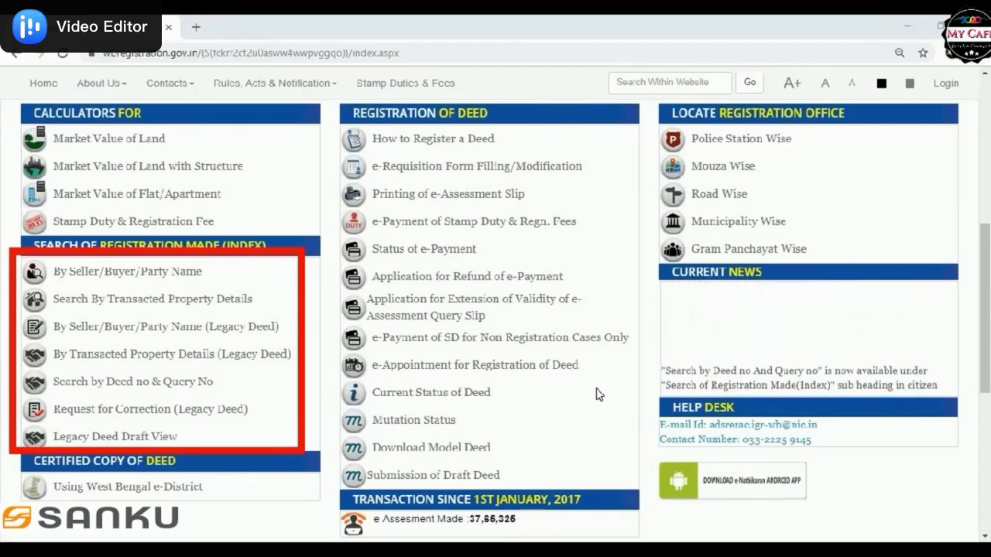
pyautogui.click(98, 275)
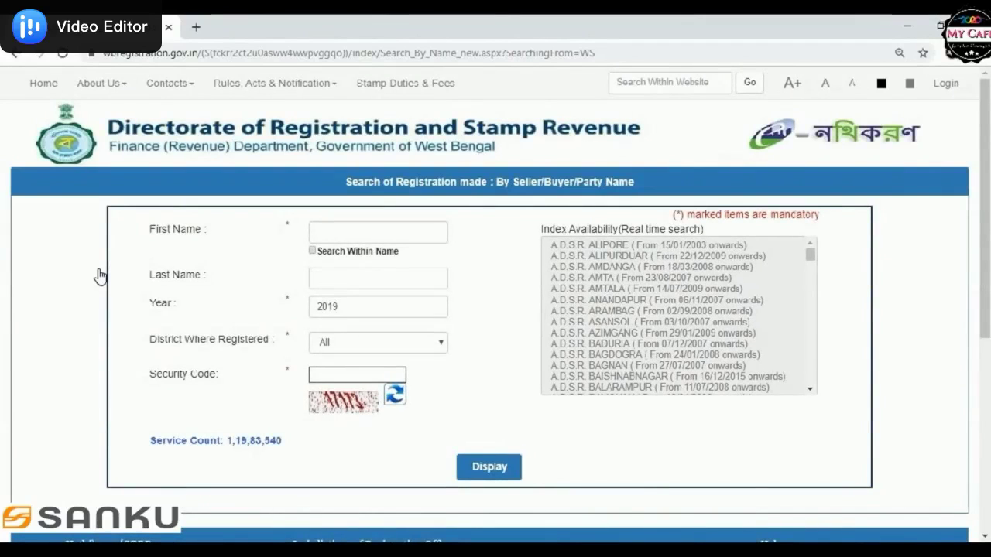
# Step: Enter the party's first name, tick Search Within Name, and change the year to 2010
pyautogui.click(319, 231)
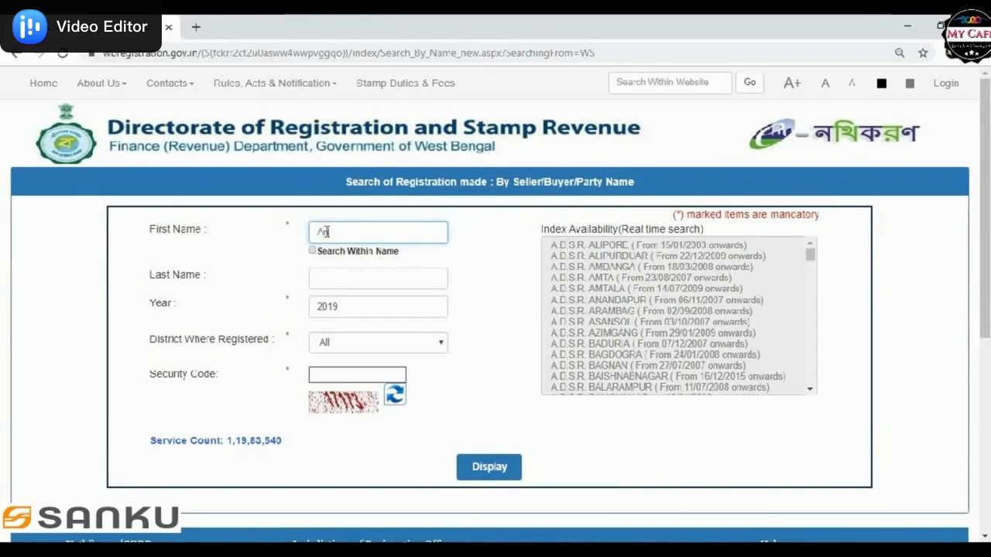
pyautogui.write('da')
pyautogui.click(312, 252)
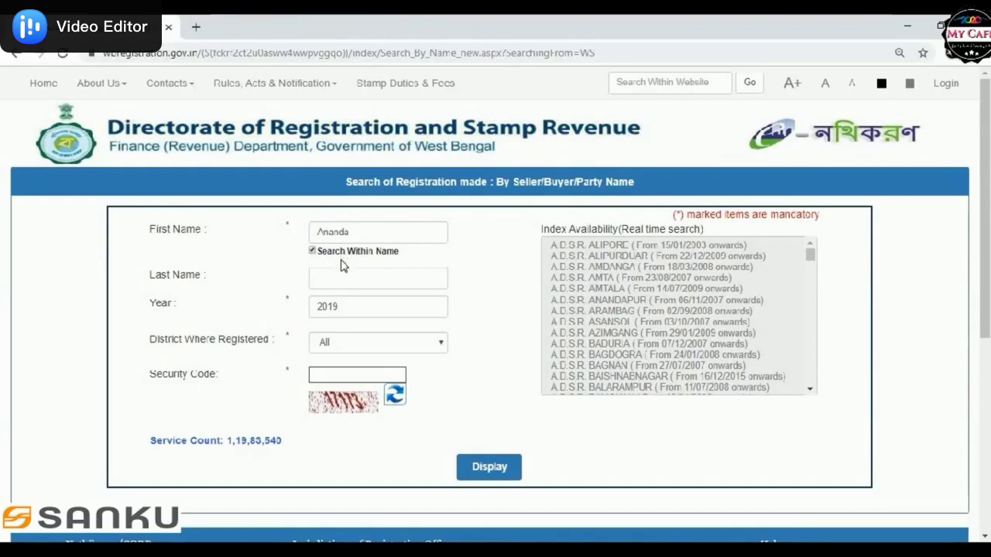
pyautogui.click(346, 308)
pyautogui.doubleClick(313, 308)
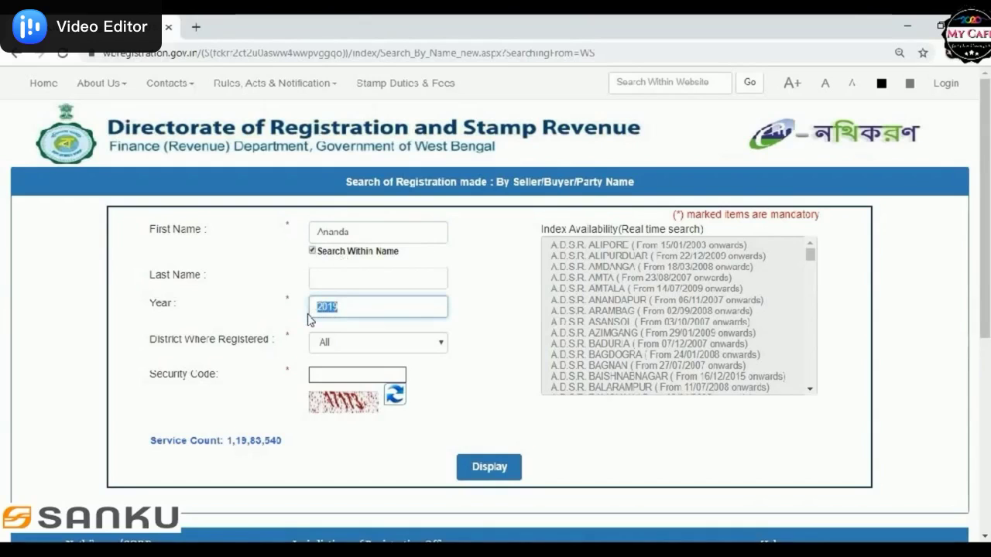
pyautogui.write('2010')
# Step: Choose Malda as the district, enter the security code, and display the results
pyautogui.click(340, 345)
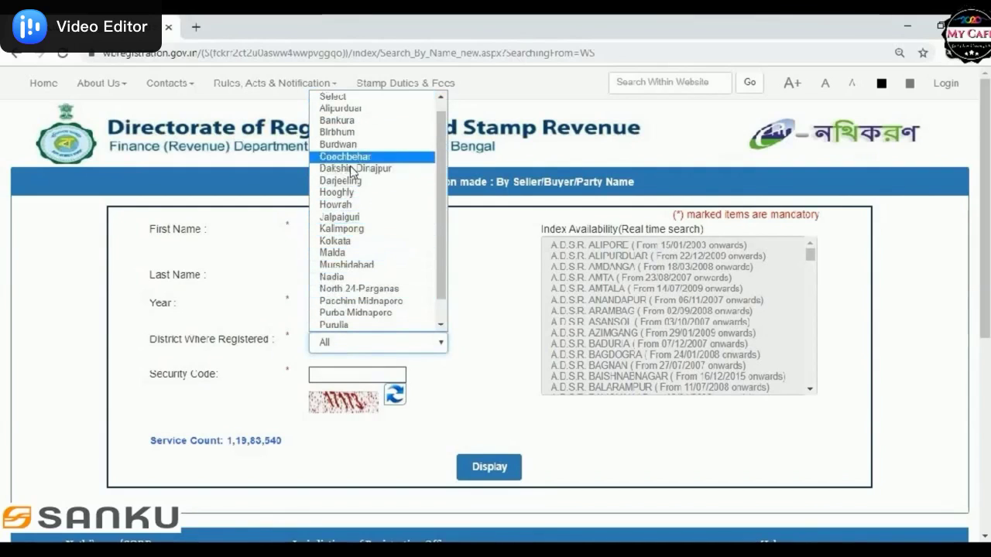
pyautogui.click(341, 253)
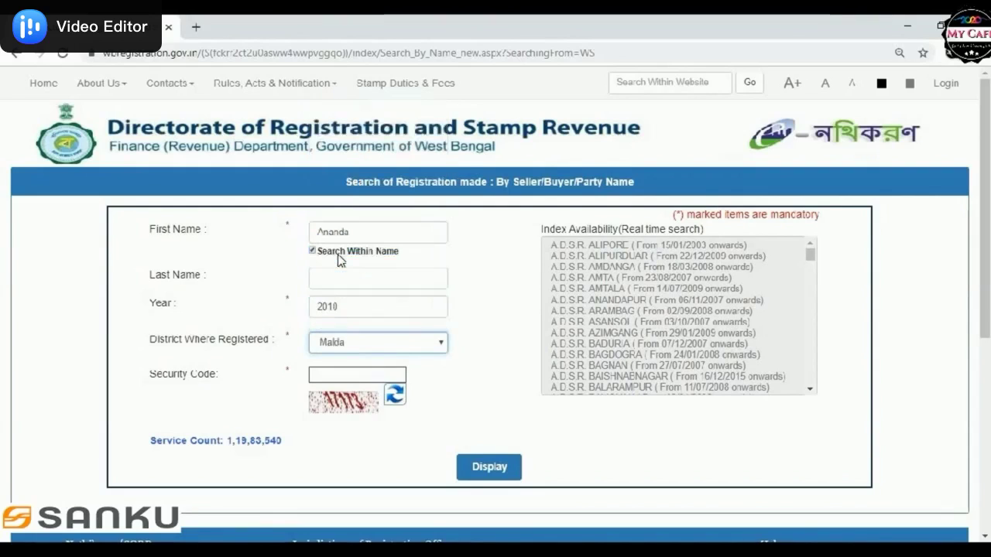
pyautogui.click(355, 374)
pyautogui.write('17173')
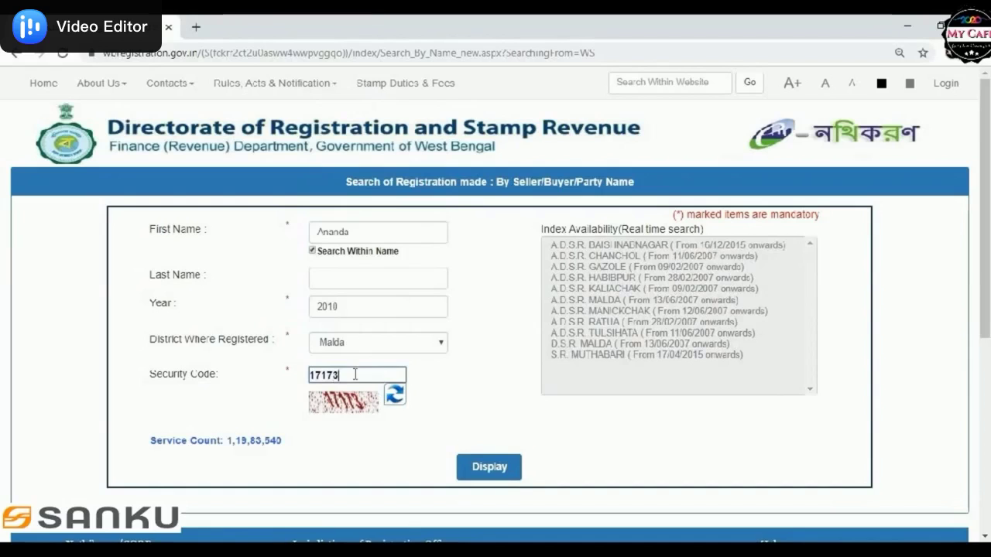
pyautogui.click(488, 468)
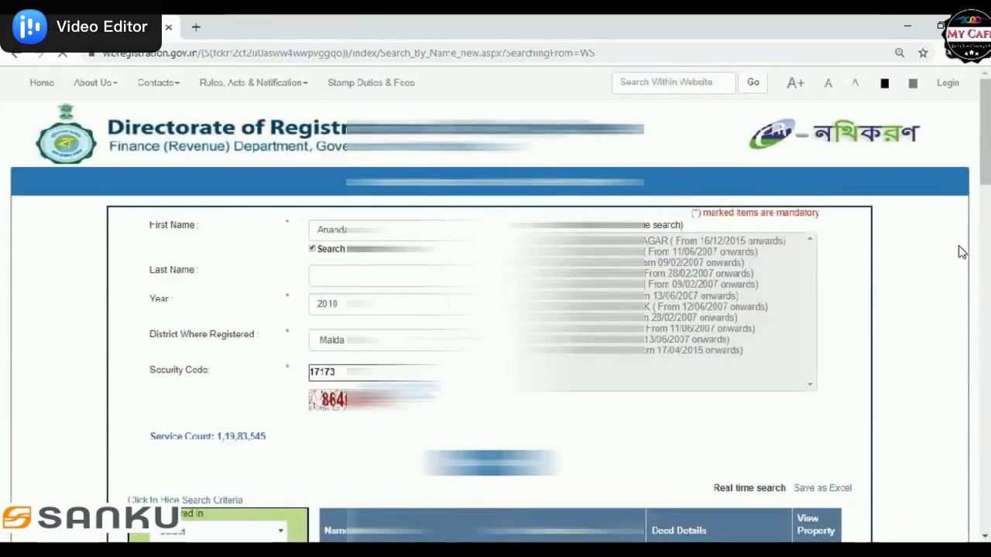
pyautogui.scroll(-3, 496, 309)
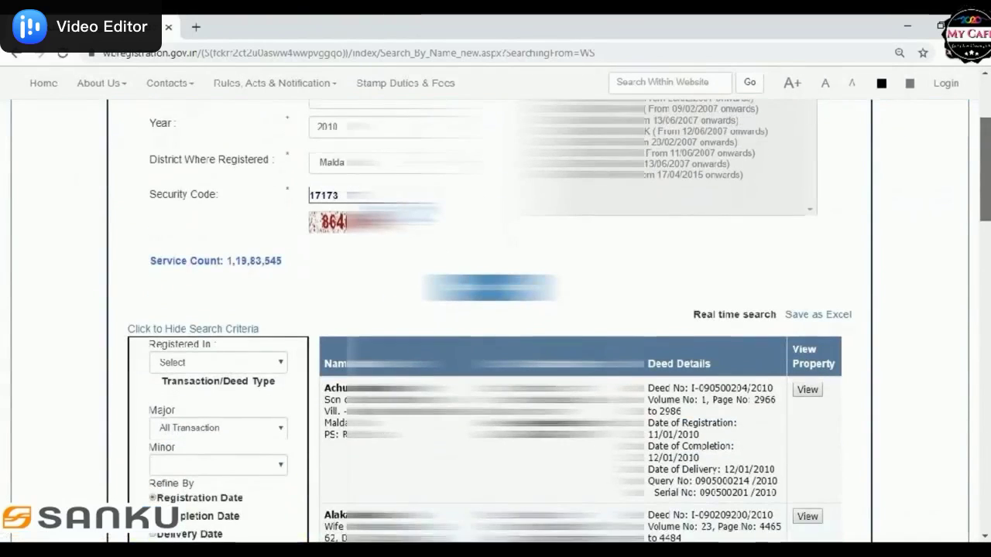
pyautogui.moveTo(989, 192); pyautogui.dragTo(840, 439)
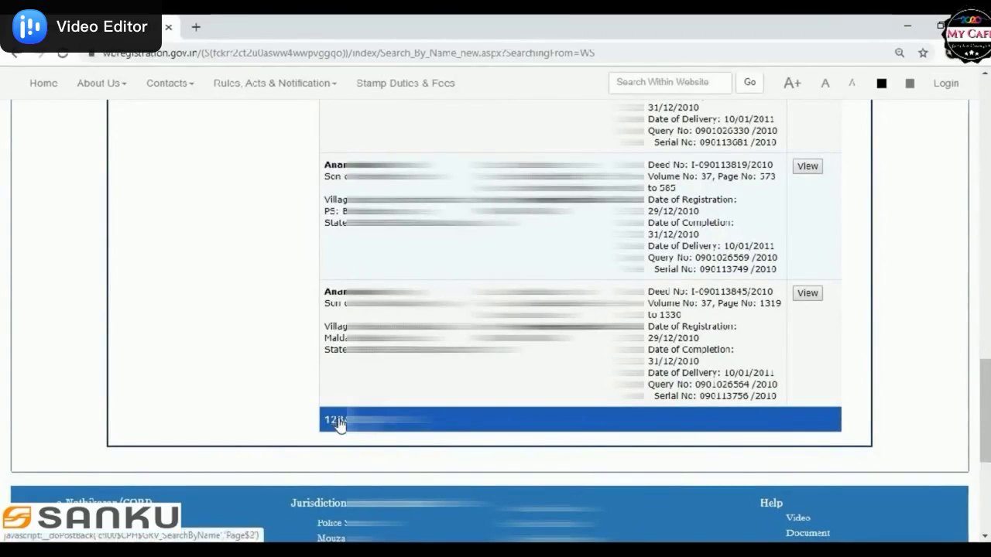
pyautogui.scroll(3, 496, 310)
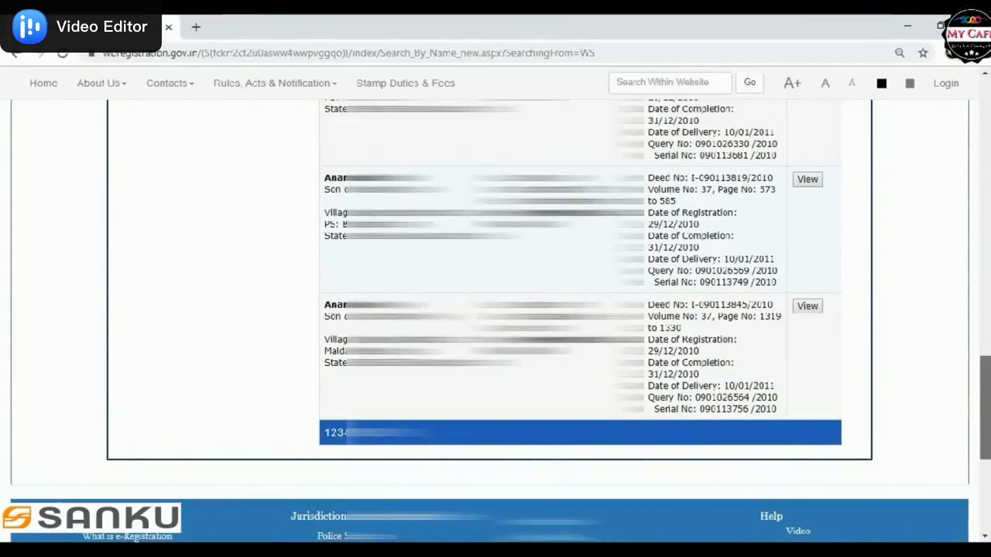
pyautogui.scroll(10, 496, 310)
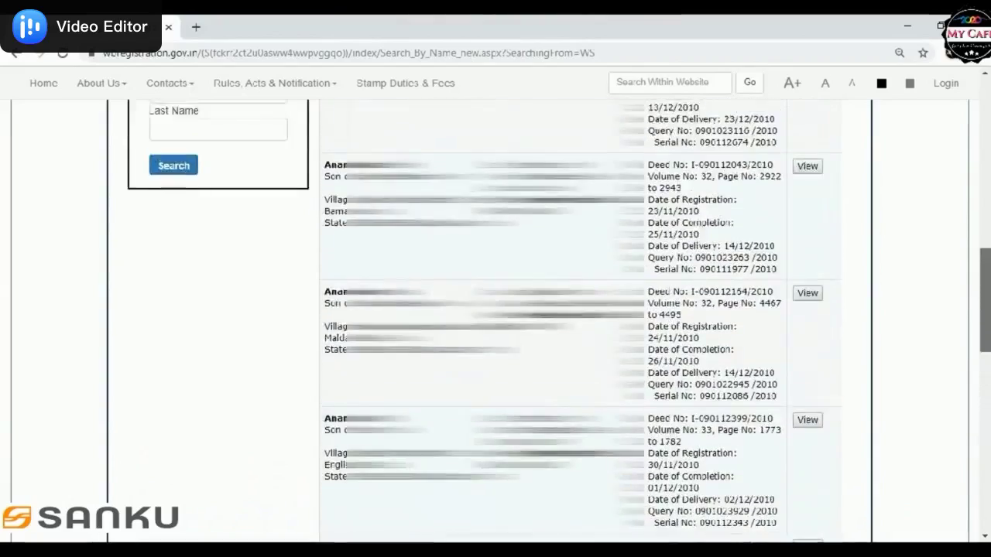
pyautogui.scroll(2, 985, 194)
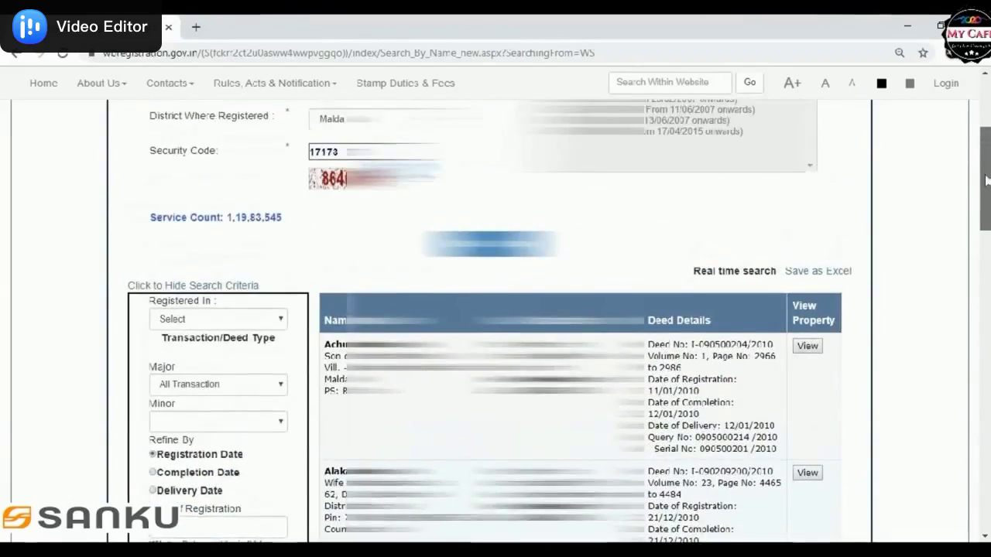
pyautogui.scroll(-2, 986, 203)
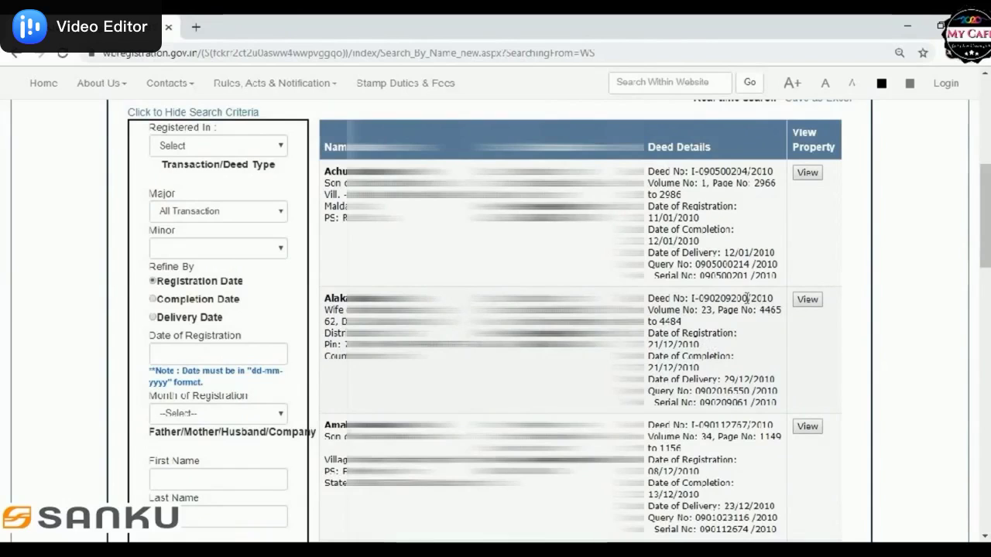
pyautogui.moveTo(748, 298); pyautogui.dragTo(721, 299)
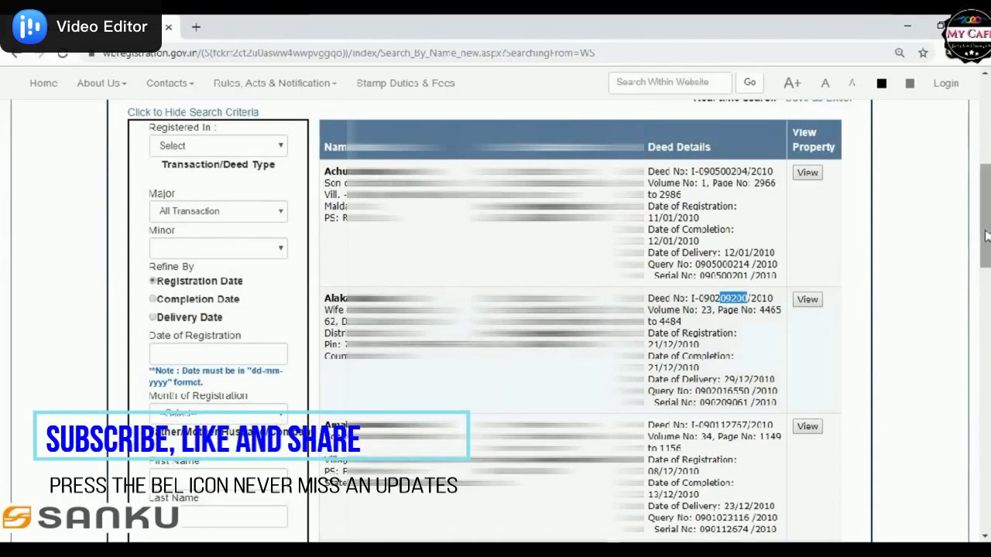
pyautogui.scroll(1, 988, 224)
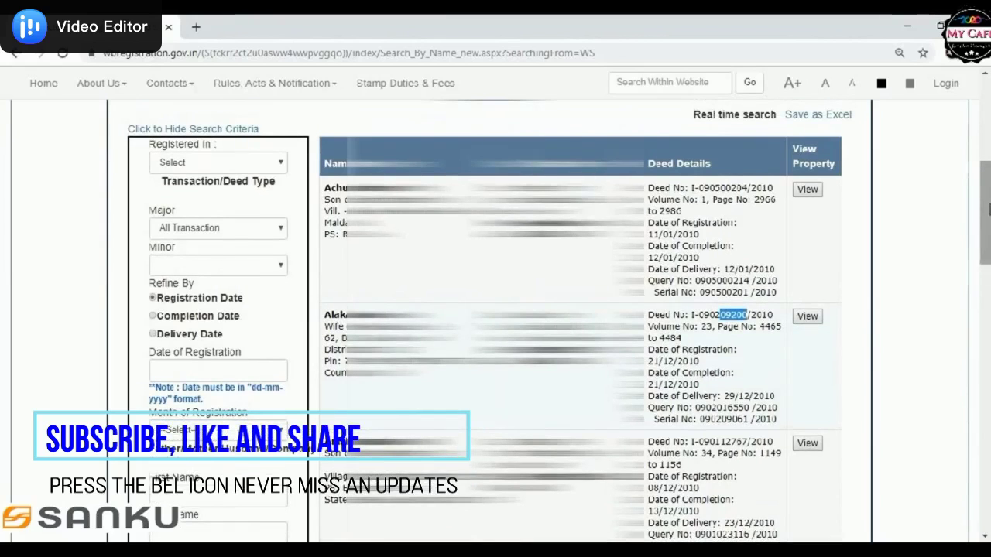